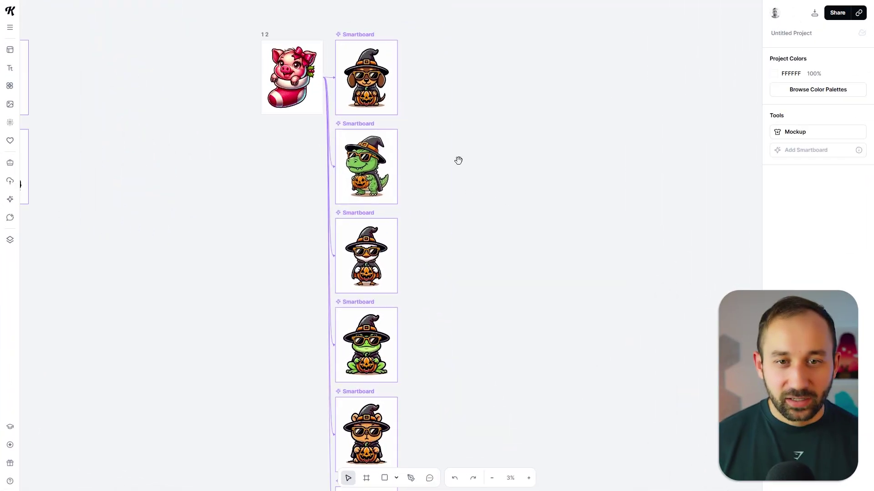
Step: Select all six Halloween animal Smartboards linked to the pig-in-stocking artboard and generate them again
left_click_drag(331, 22, 416, 482)
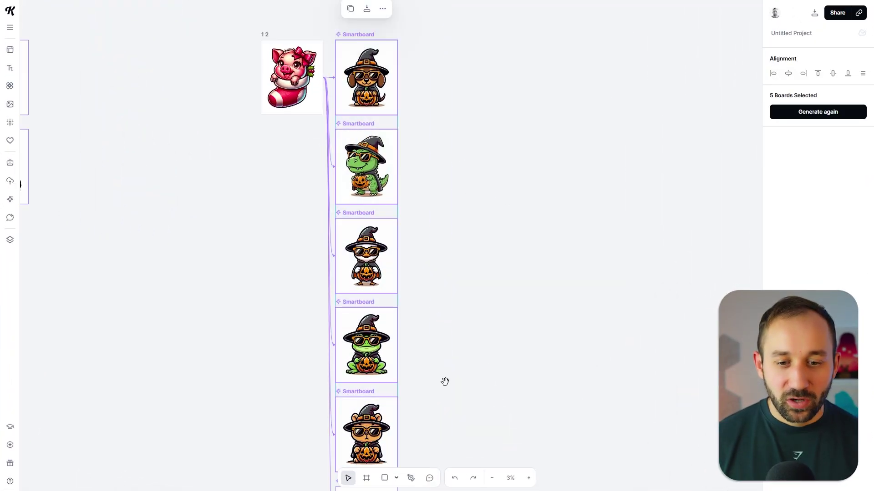
left_click_drag(444, 381, 422, 238)
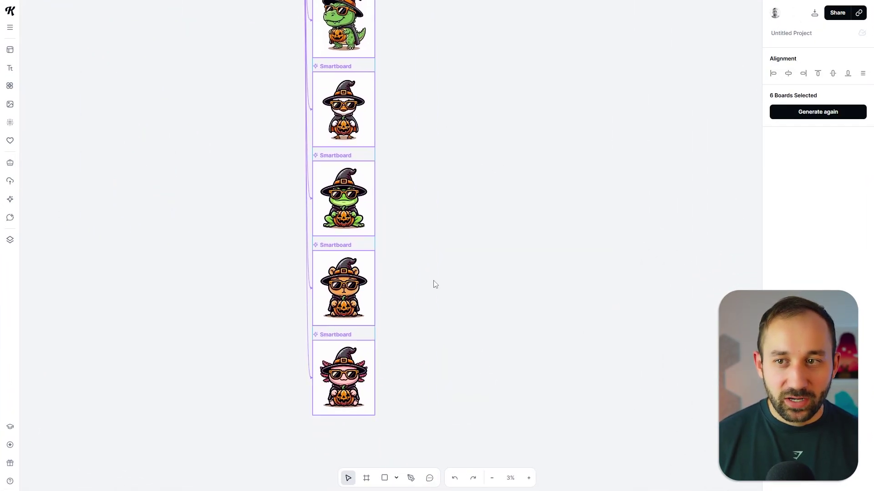
scroll(433, 284, "up", 5)
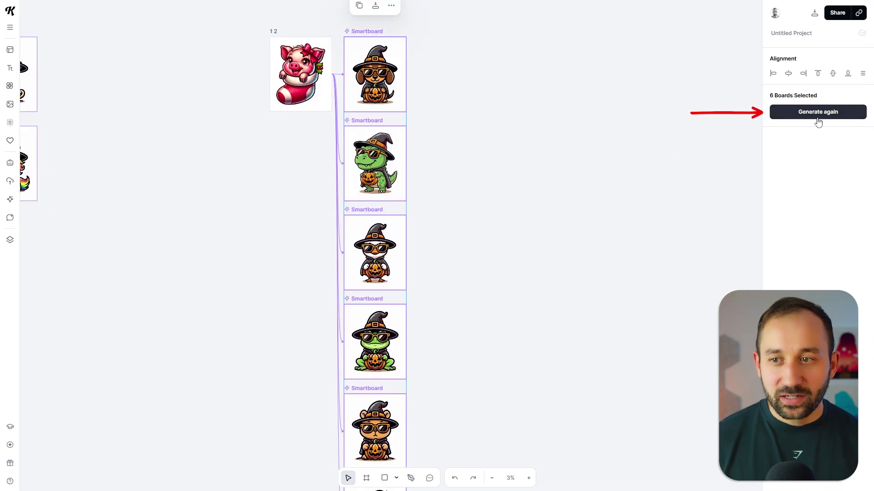
left_click(828, 117)
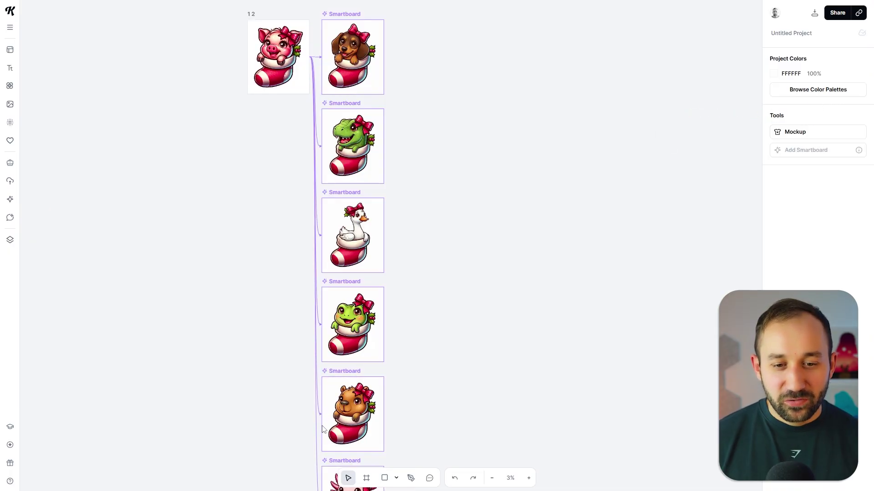
Step: Examine the regenerated Christmas-stocking animal designs across the column of Smartboards
scroll(323, 429, "up", 5)
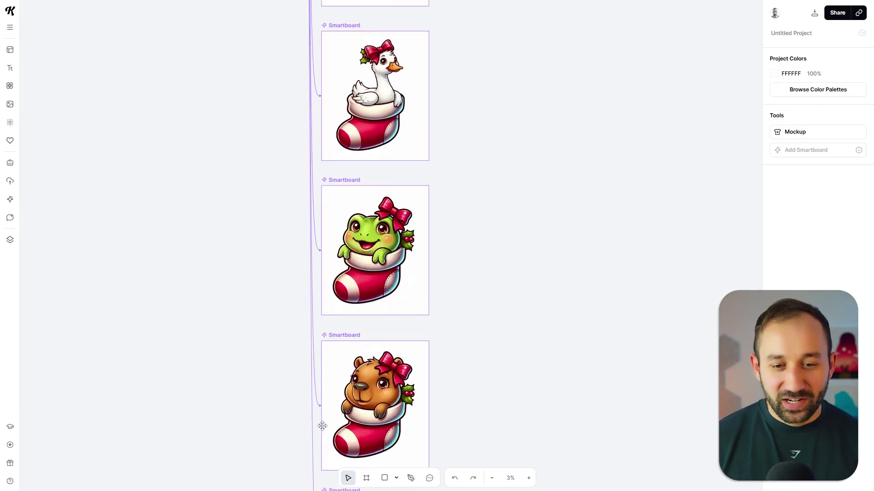
scroll(529, 136, "up", 10)
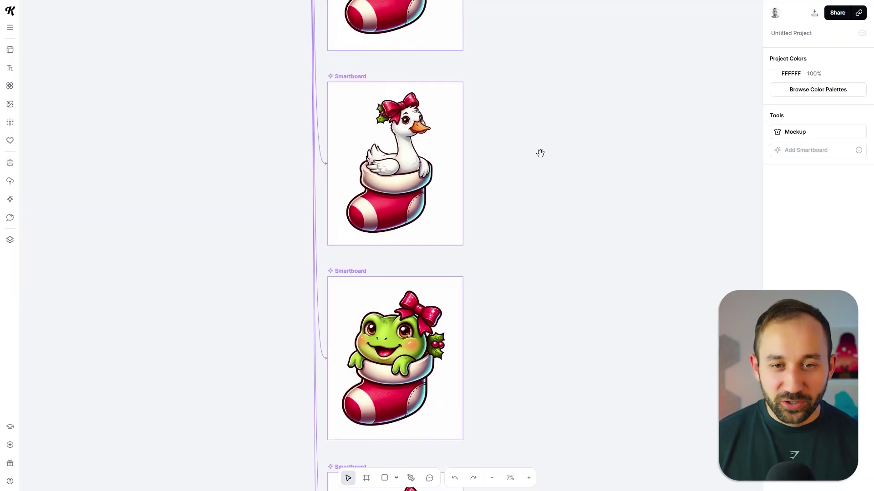
scroll(525, 263, "up", 5)
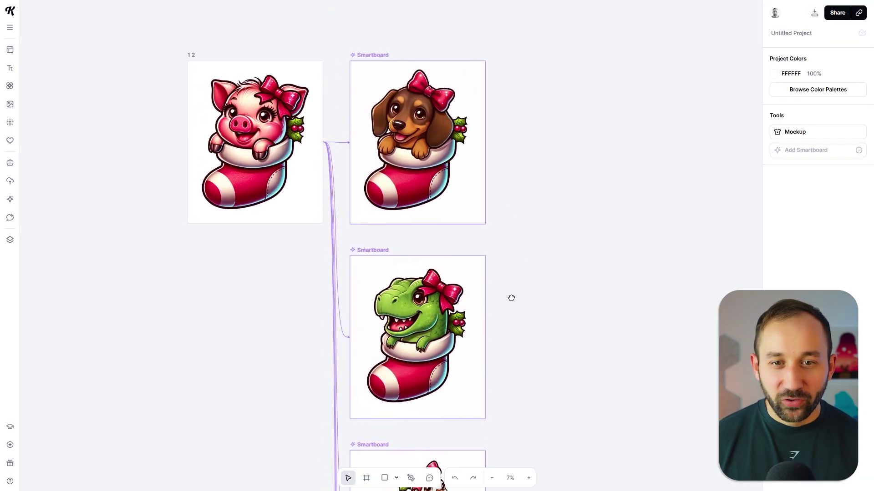
scroll(469, 254, "down", 15)
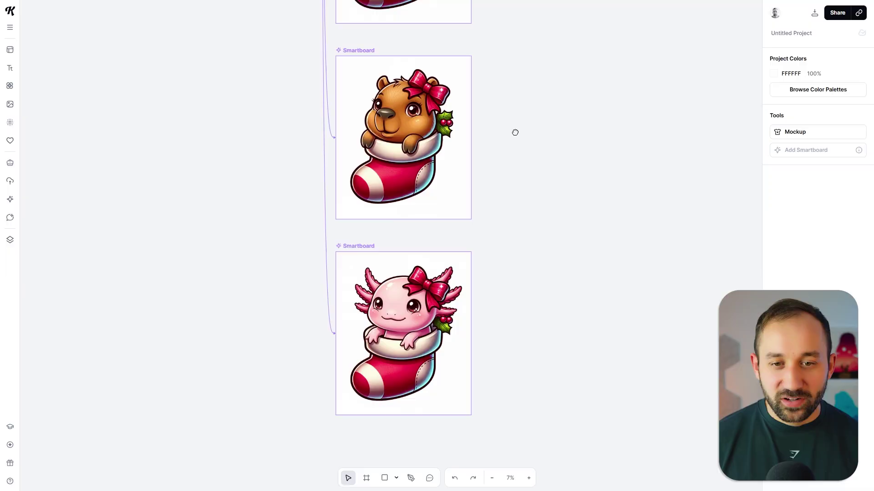
scroll(522, 197, "up", 3)
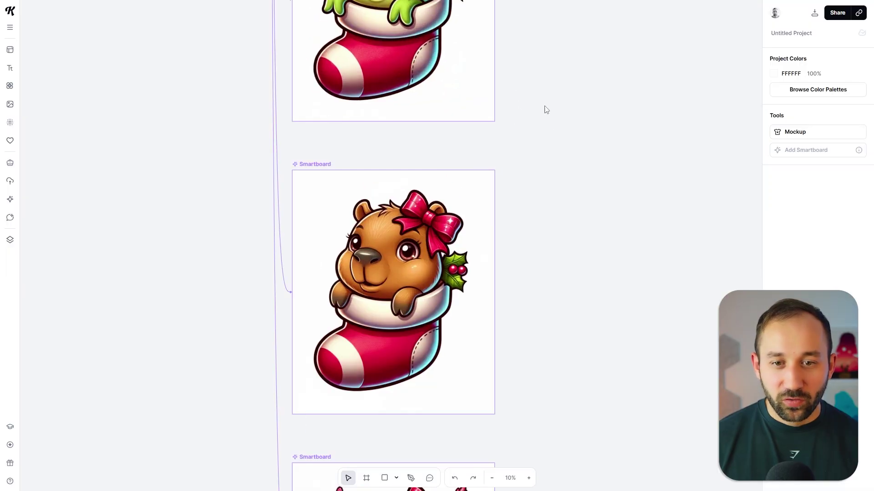
scroll(547, 248, "up", 12)
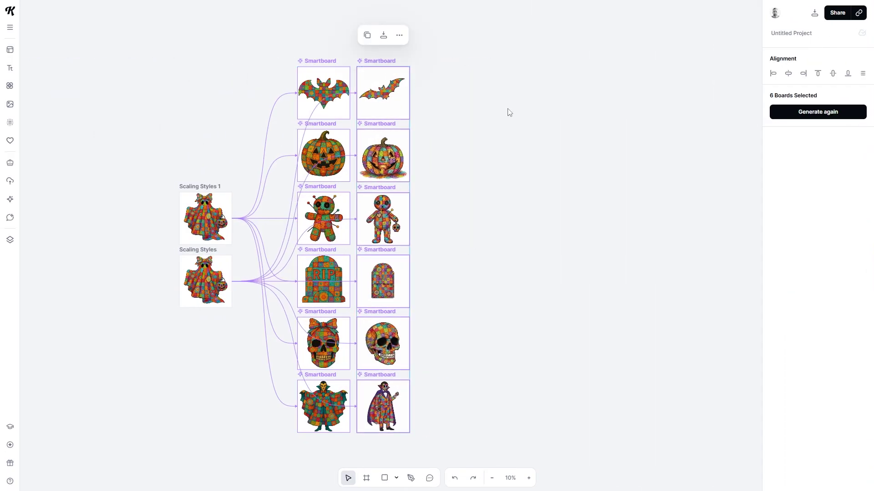
Step: Compare the paired patchwork Halloween Smartboards and the style variations of the "Houston we have so many problems" raccoon design
left_click(510, 112)
scroll(363, 69, "up", 8)
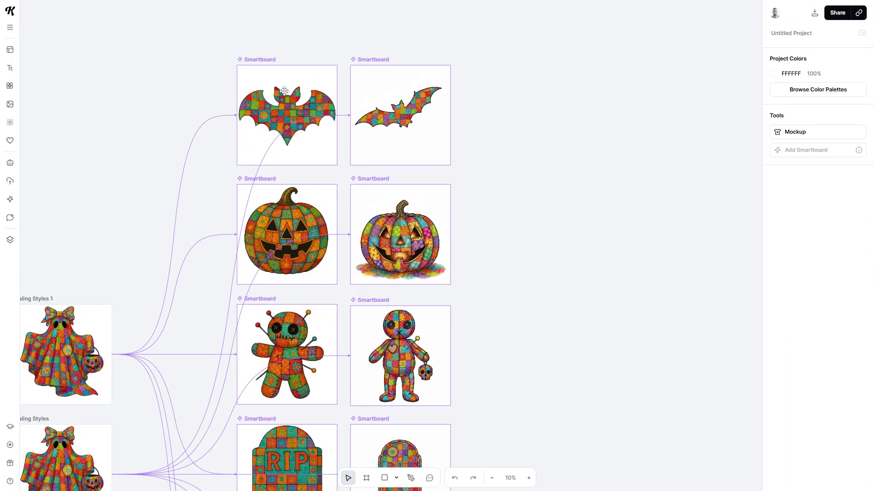
left_click_drag(435, 183, 405, 200)
left_click_drag(400, 367, 390, 85)
scroll(400, 172, "down", 2)
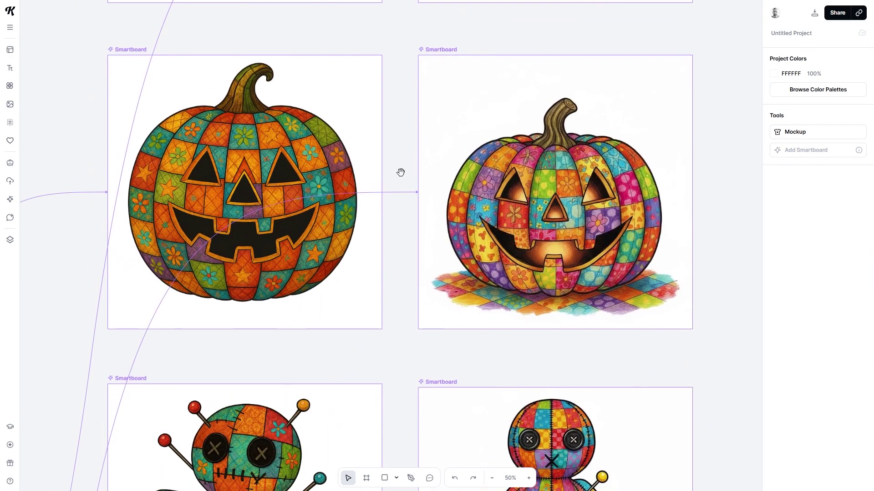
left_click_drag(399, 343, 411, 157)
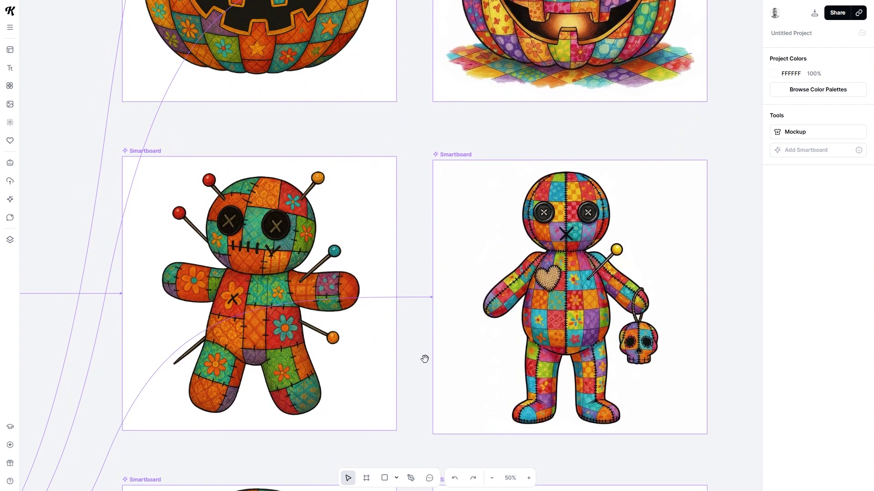
left_click_drag(427, 362, 414, 134)
left_click_drag(470, 360, 473, 167)
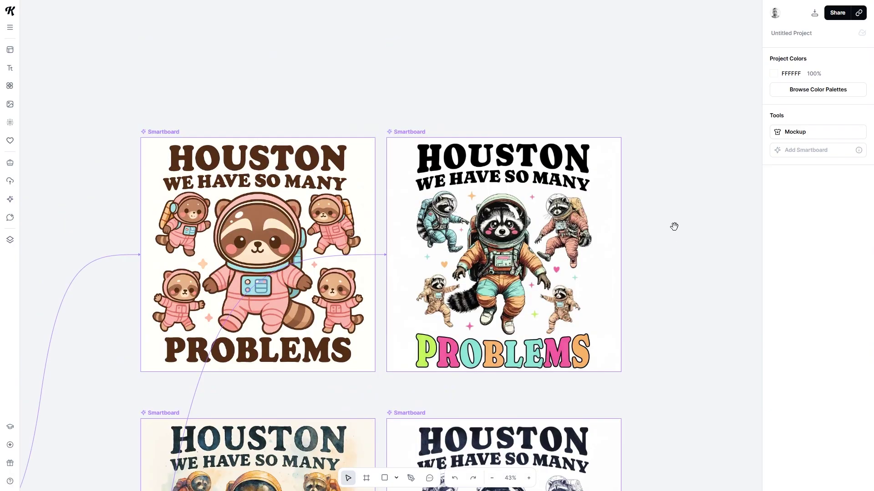
left_click_drag(671, 305, 674, 73)
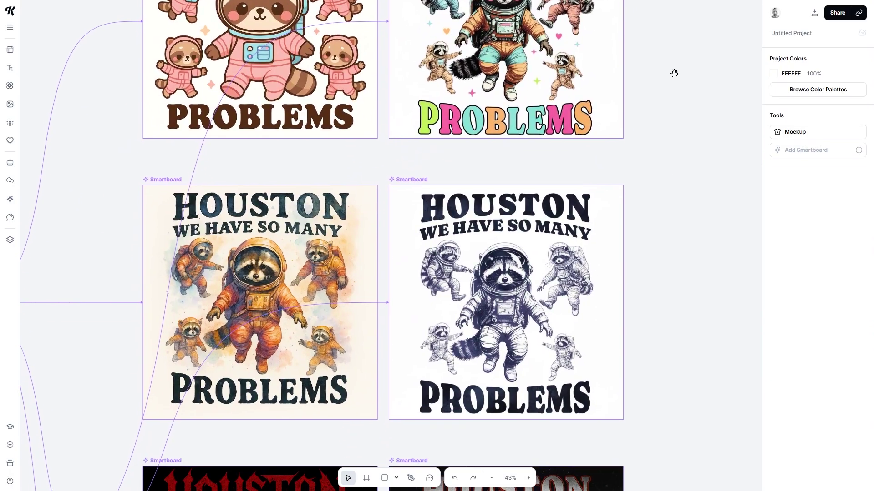
scroll(678, 152, "down", 2)
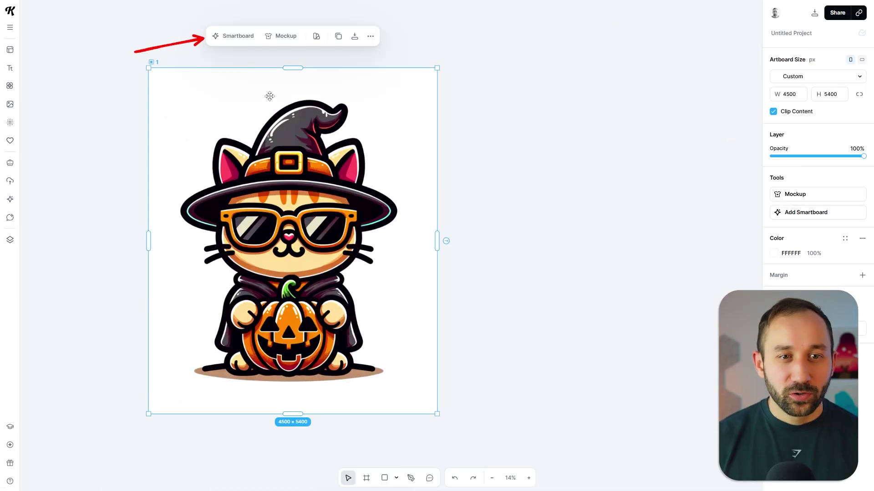
Step: Add a Smartboard to the Halloween cat artboard and generate it with Nano Banana using the prompt "change this to a pug"
left_click(244, 41)
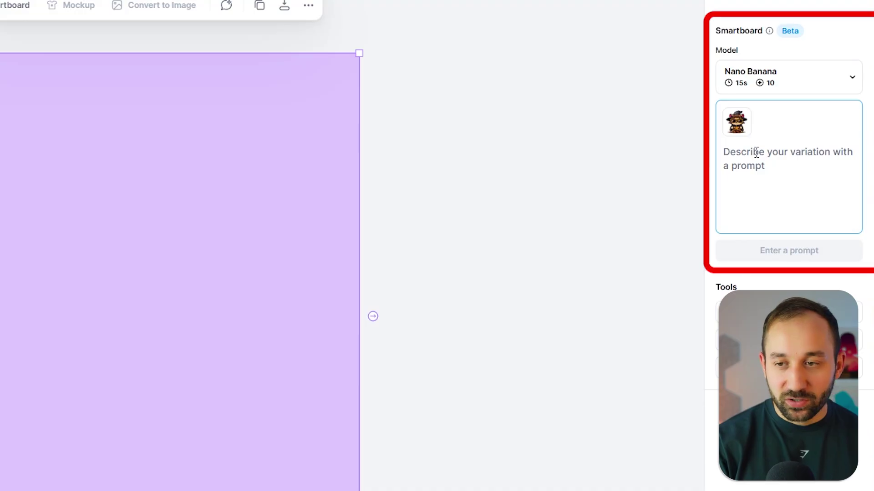
left_click(755, 150)
type("cha")
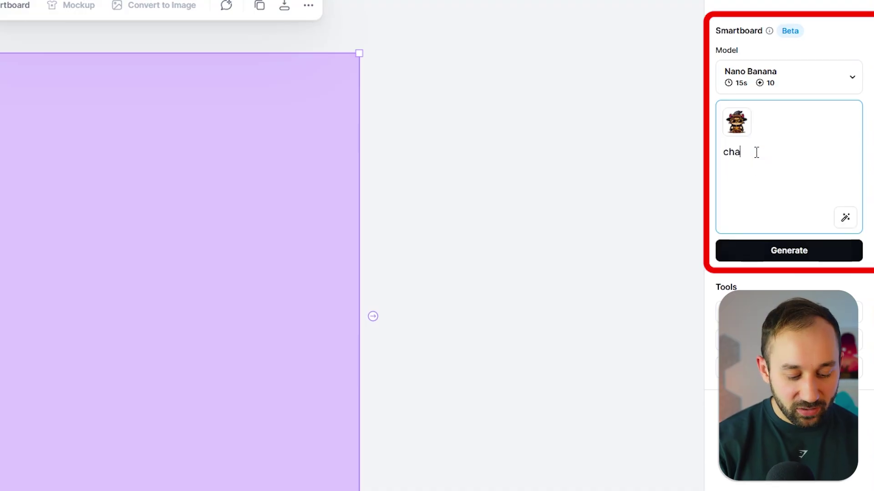
type("ange this to a pug")
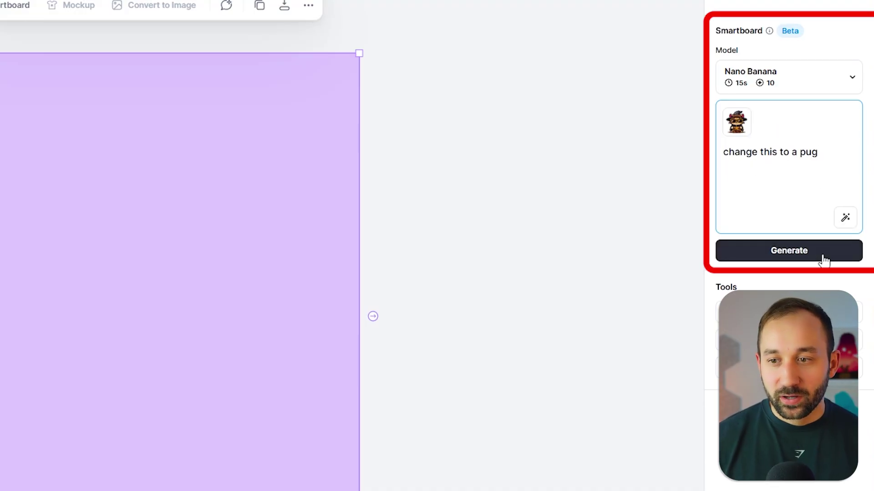
left_click(762, 84)
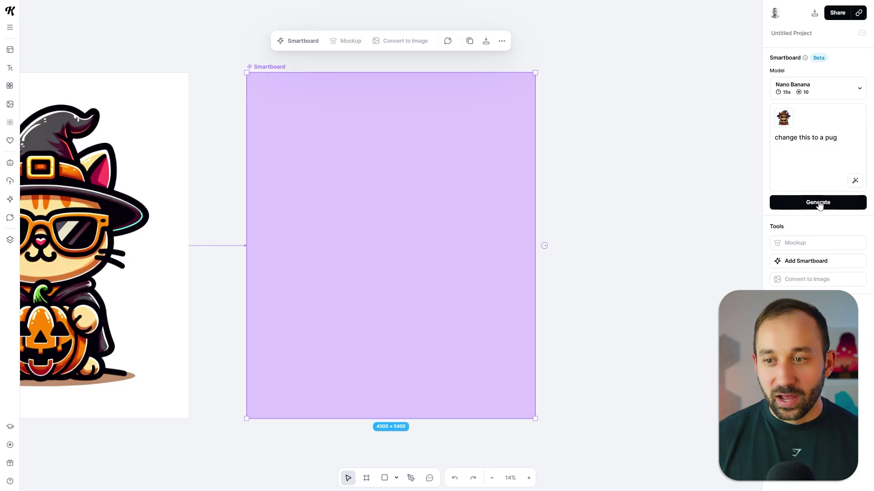
left_click(815, 202)
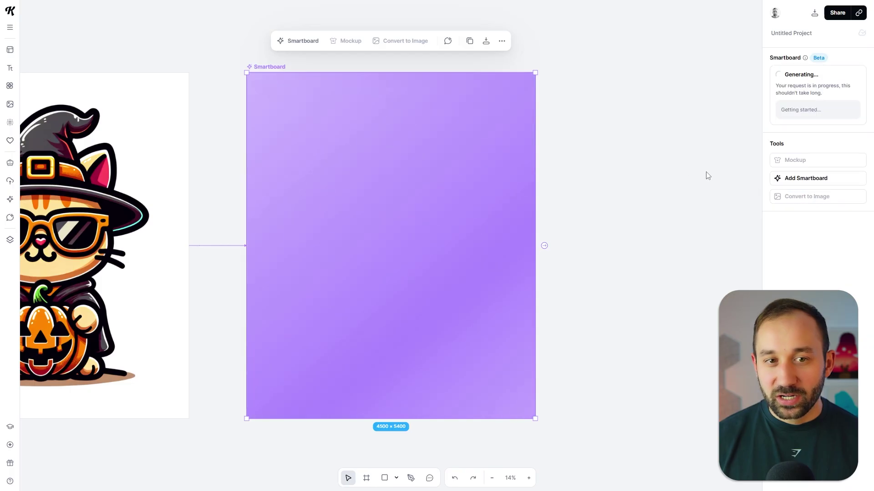
Step: Duplicate the Smartboard linked to the Halloween cat artboard
left_click_drag(200, 101, 341, 99)
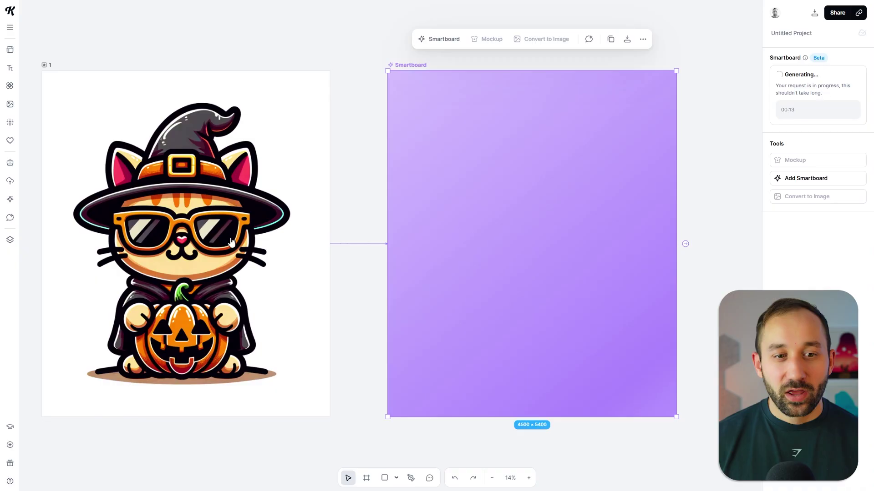
left_click(358, 191)
mouse_move(368, 191)
left_mouse_down()
mouse_move(348, 182)
mouse_move(361, 182)
left_mouse_up()
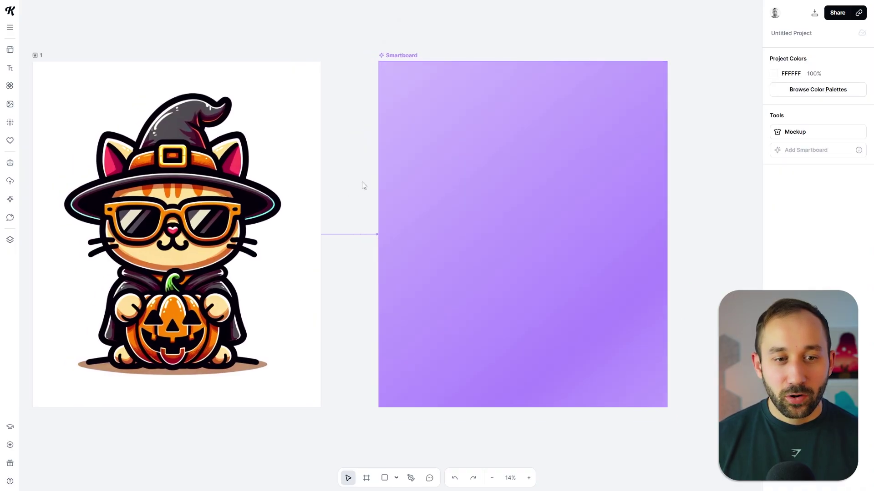
left_click(434, 73)
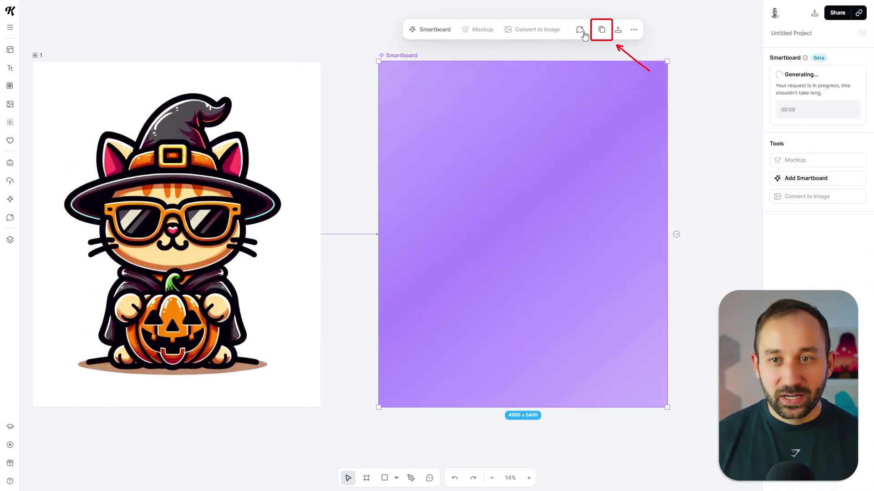
left_click(601, 33)
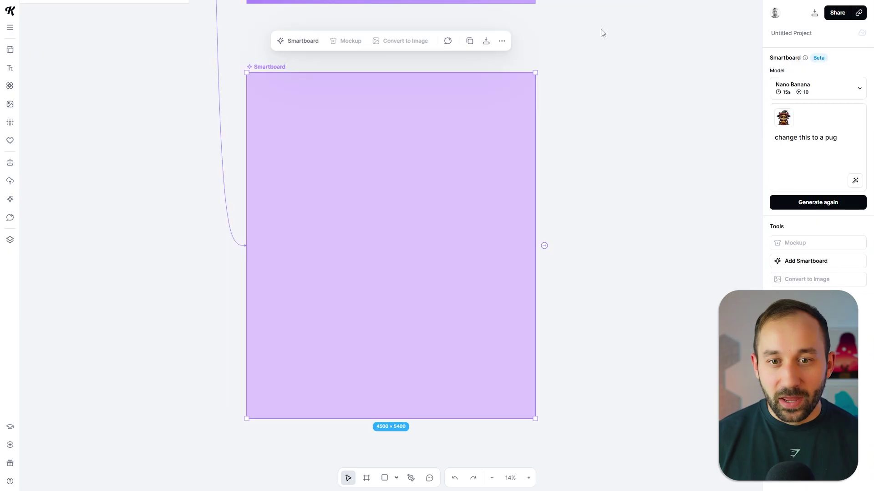
scroll(557, 137, "down", 1)
left_click(564, 73)
left_click_drag(563, 73, 550, 121)
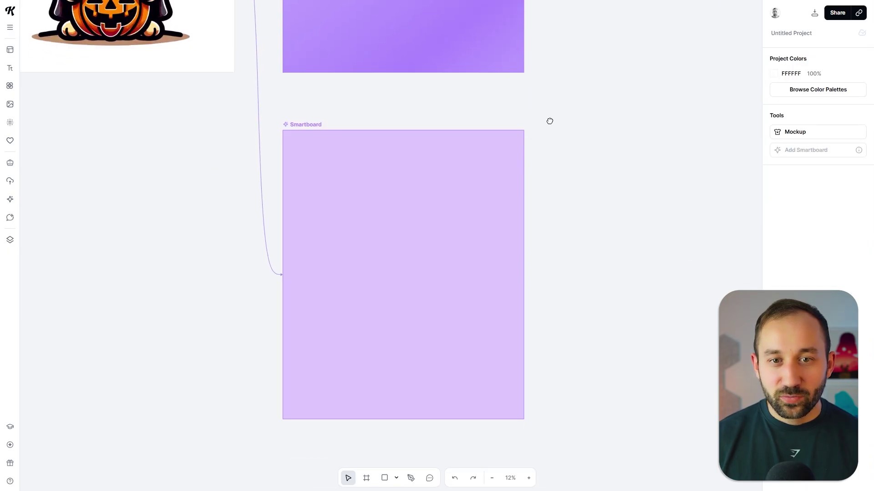
Step: Change the duplicated Smartboard's prompt to "change this to a unicorn" and generate its design
left_click(294, 121)
double_click(830, 137)
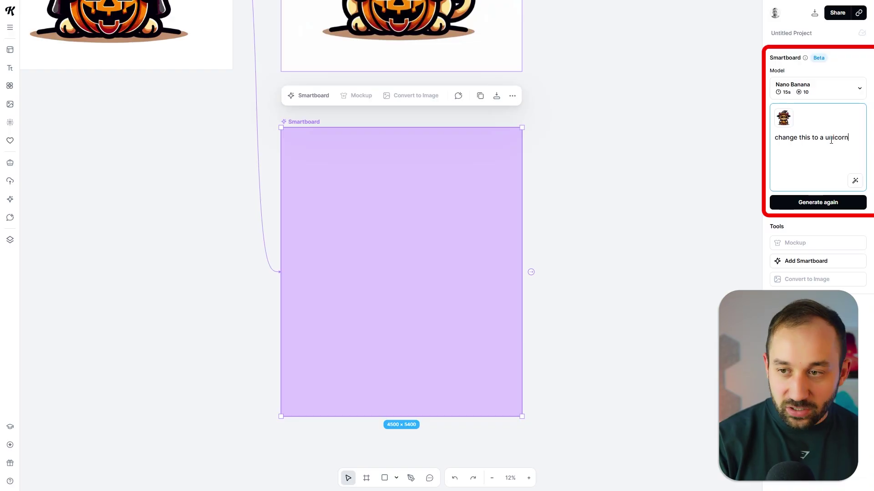
type("unicorn")
left_click(818, 204)
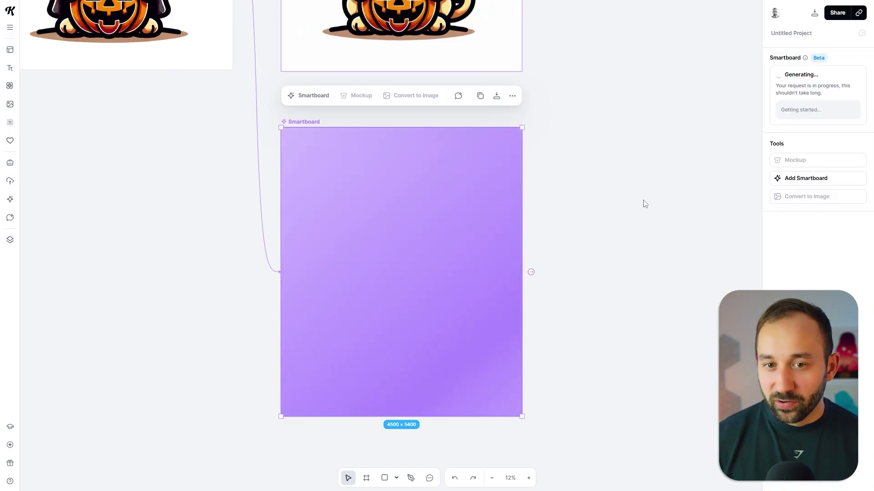
left_click(611, 170)
Step: Compare the generated pug and unicorn Smartboards with the original Halloween cat design
left_click_drag(589, 48, 573, 275)
scroll(443, 203, "up", 1)
left_click_drag(614, 145, 710, 200)
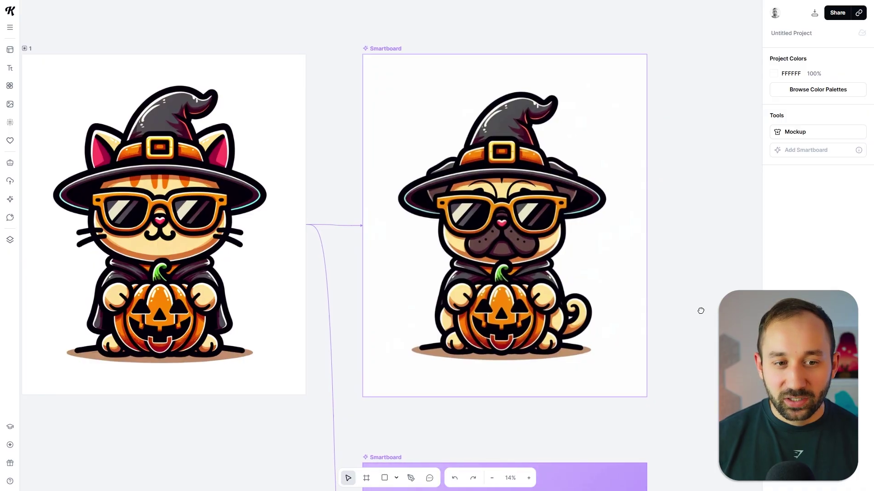
left_click_drag(700, 309, 733, 287)
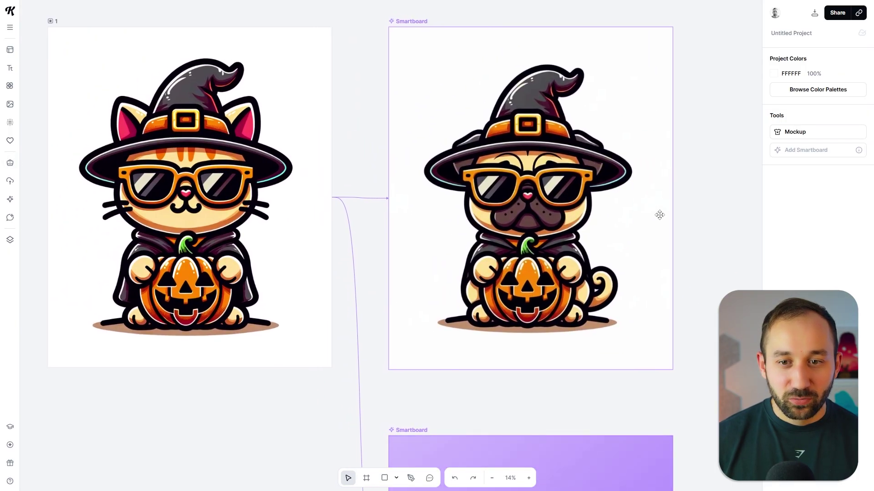
scroll(709, 287, "down", 10)
scroll(709, 287, "right", 5)
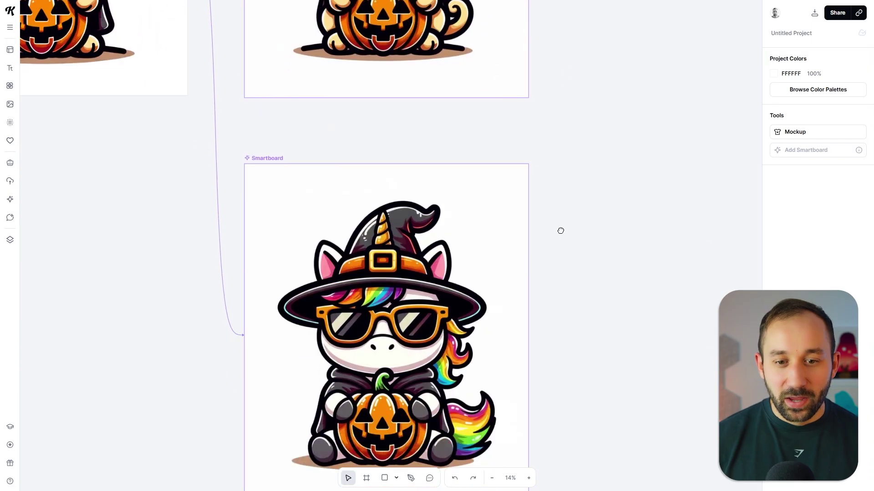
left_click_drag(561, 230, 545, 188)
scroll(548, 192, "down", 2)
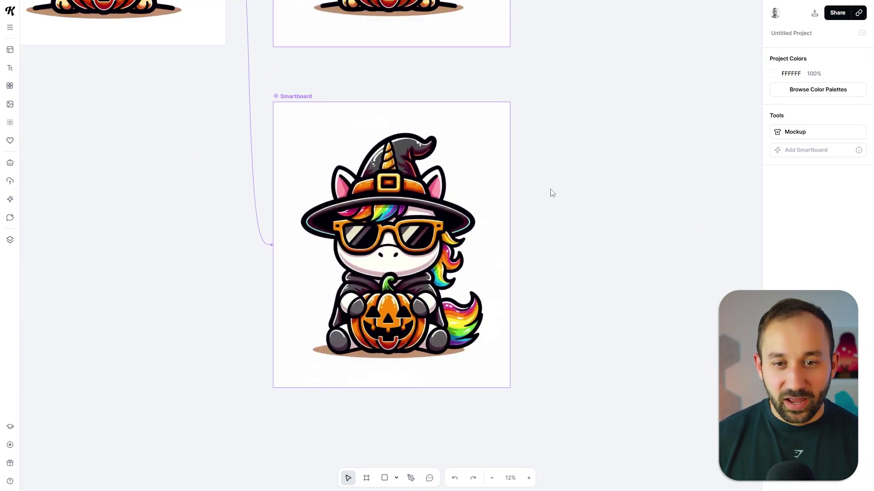
Step: Look over the other Halloween cat artboard and its column of linked animal variation Smartboards
scroll(552, 193, "down", 2)
scroll(434, 118, "right", 15)
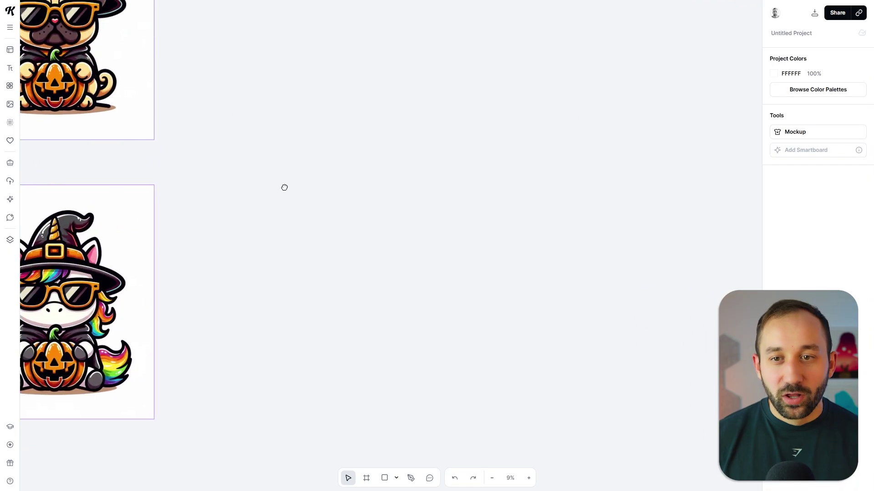
scroll(303, 235, "down", 4)
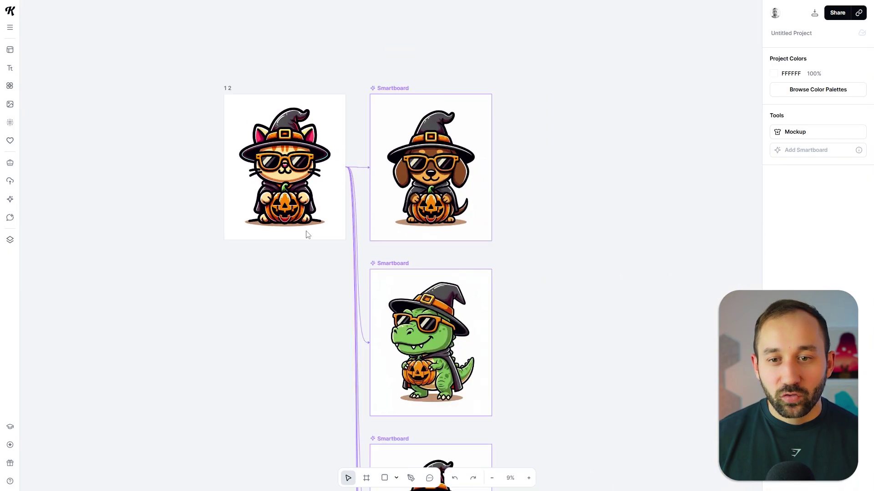
left_click_drag(536, 236, 586, 156)
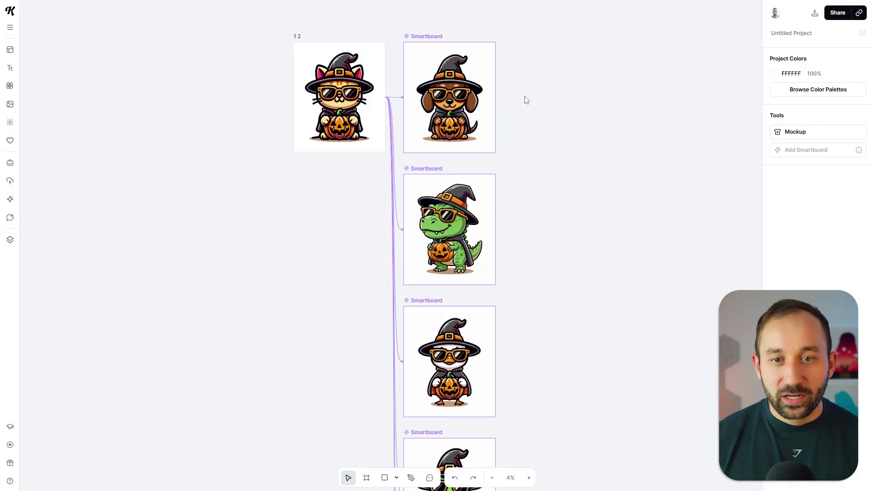
Step: Review the prompts and designs of the animal Smartboards linked to the Halloween cat artboard
left_click(432, 49)
left_click(427, 213)
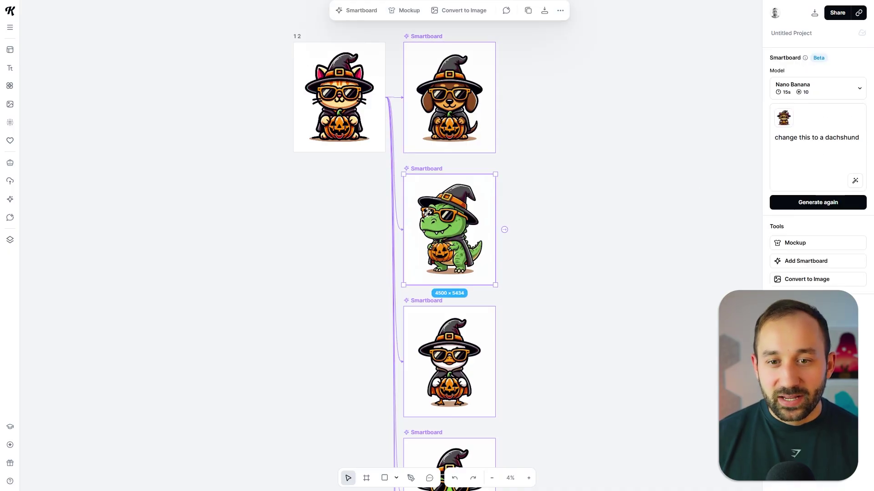
scroll(598, 236, "down", 5)
left_click(421, 227)
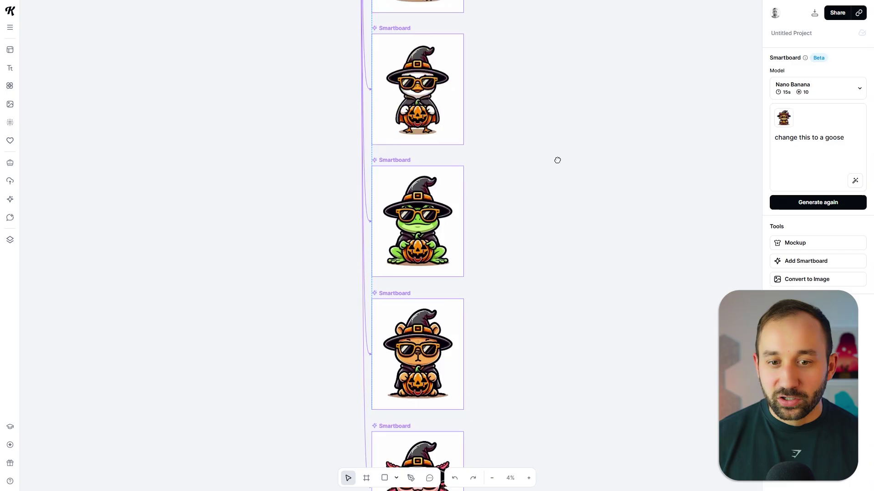
scroll(523, 157, "down", 5)
scroll(508, 332, "down", 3)
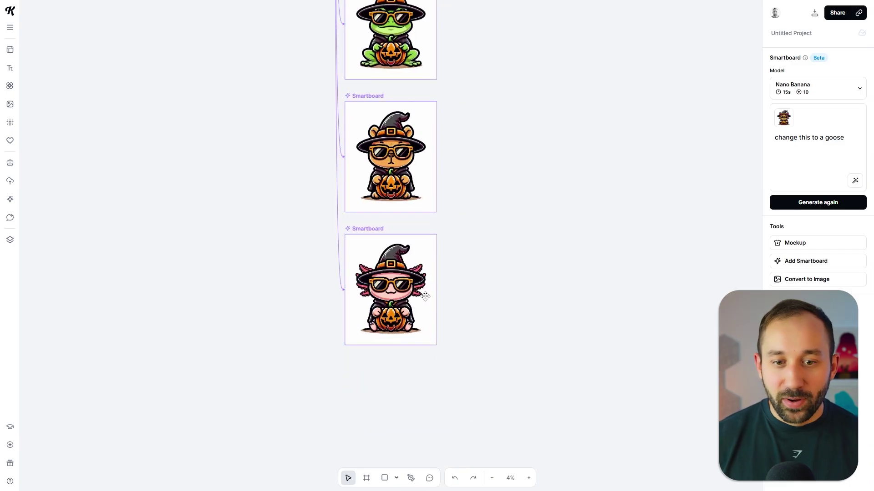
left_click(479, 229)
scroll(477, 279, "up", 10)
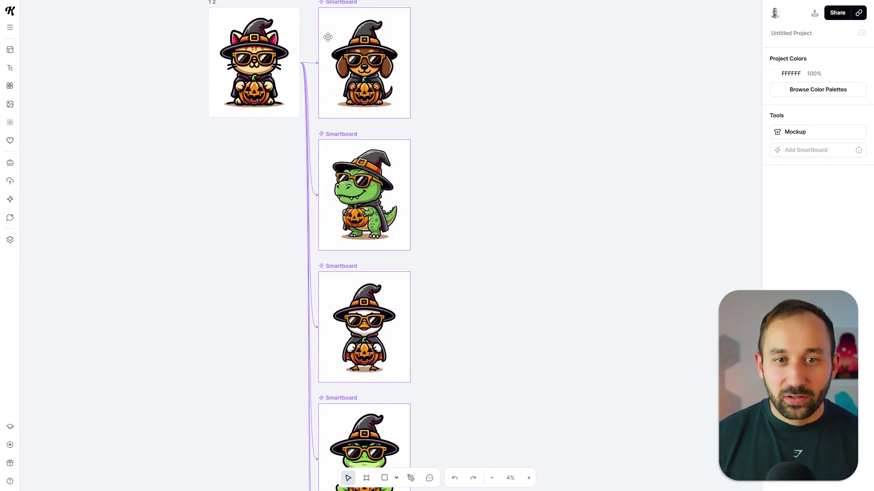
left_click(328, 37)
left_click(348, 175)
left_click(354, 288)
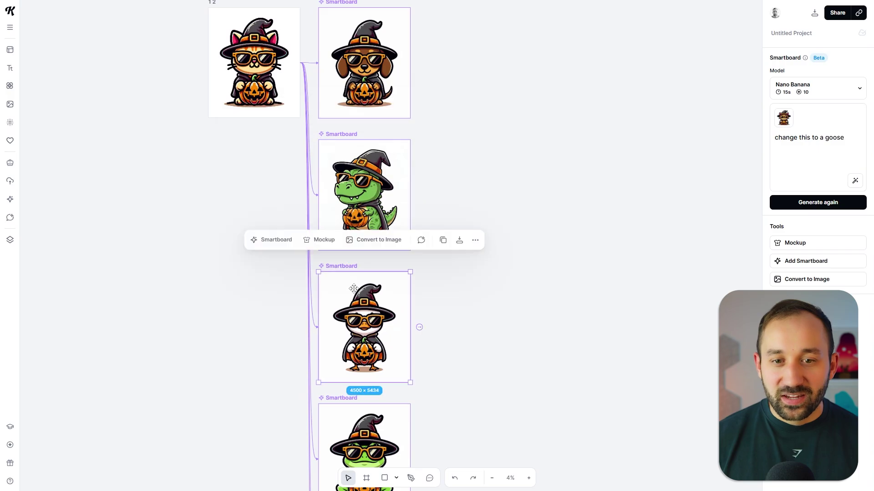
left_click(499, 236)
scroll(419, 139, "up", 3)
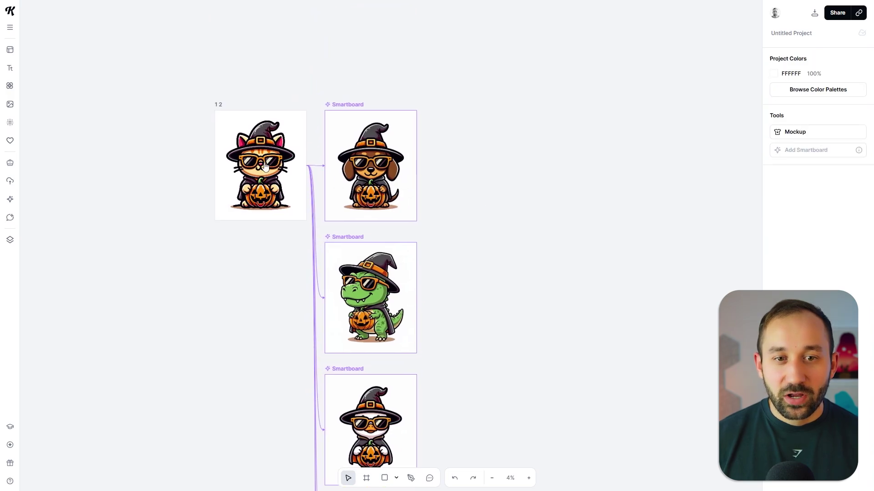
Step: Move the Halloween cat image out of its artboard onto the empty canvas beside it
left_click(226, 154)
scroll(207, 150, "up", 5)
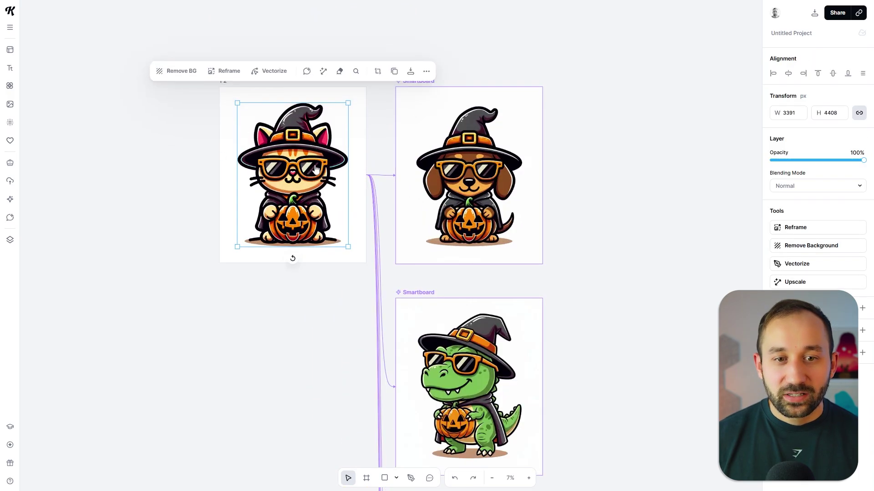
left_click_drag(316, 168, 145, 164)
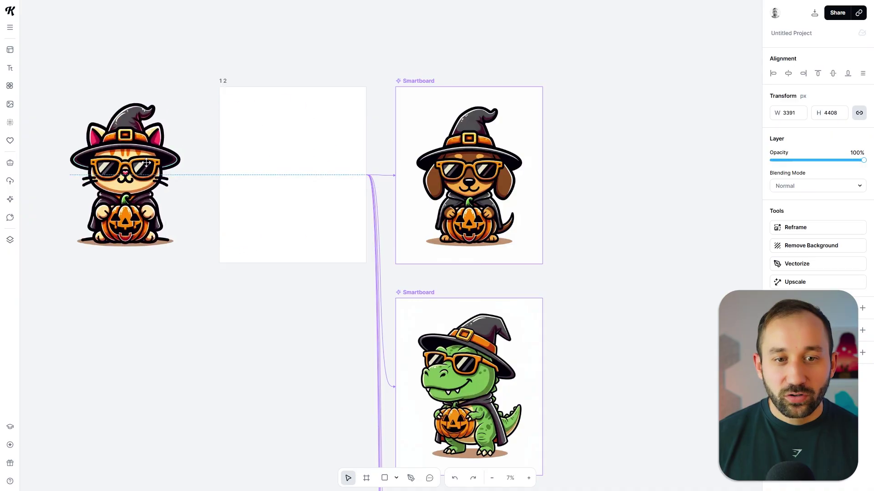
Step: Search the Kittl AI images for "christmas" and place the piglet in a Christmas stocking on the emptied artboard
left_click(244, 163)
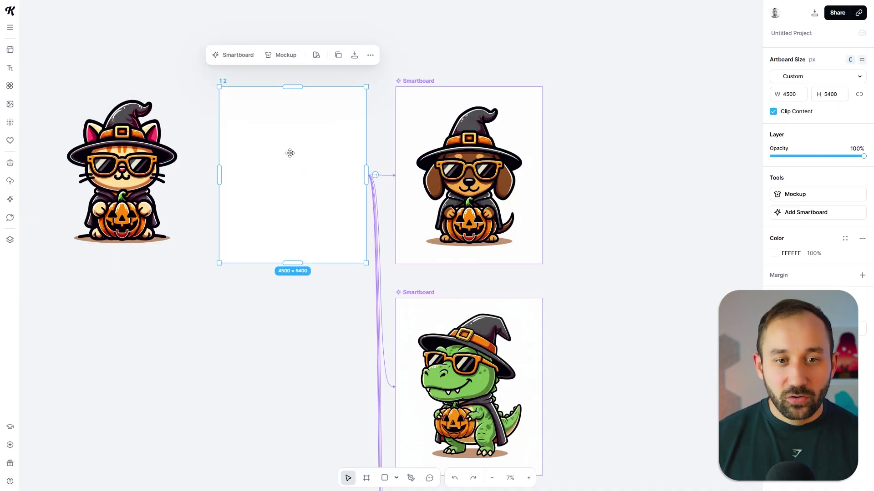
left_click(10, 106)
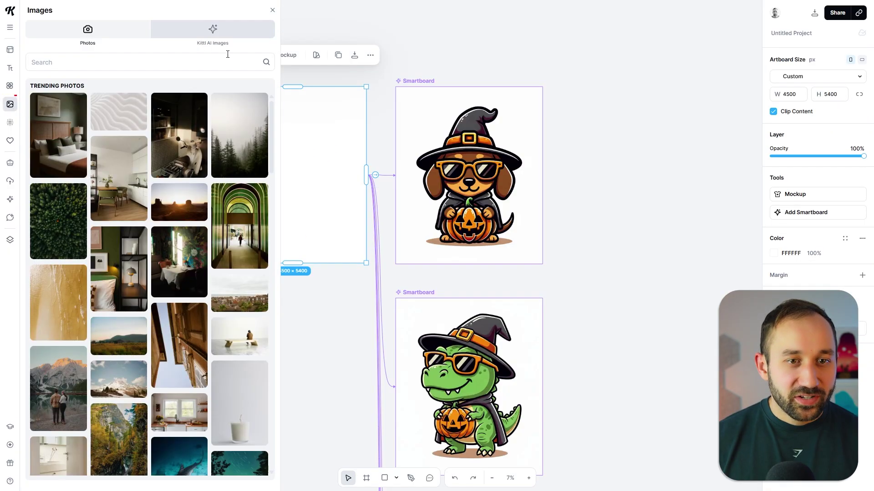
left_click(212, 32)
left_click(158, 62)
type("christmas")
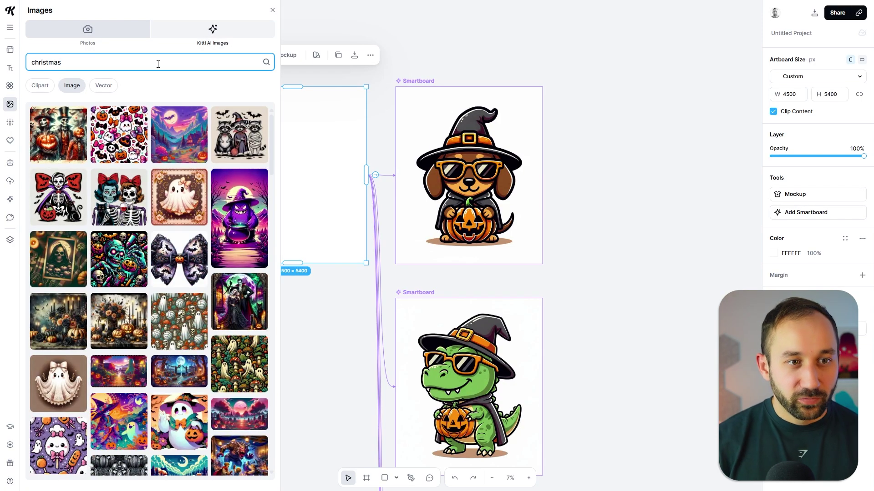
key("Return")
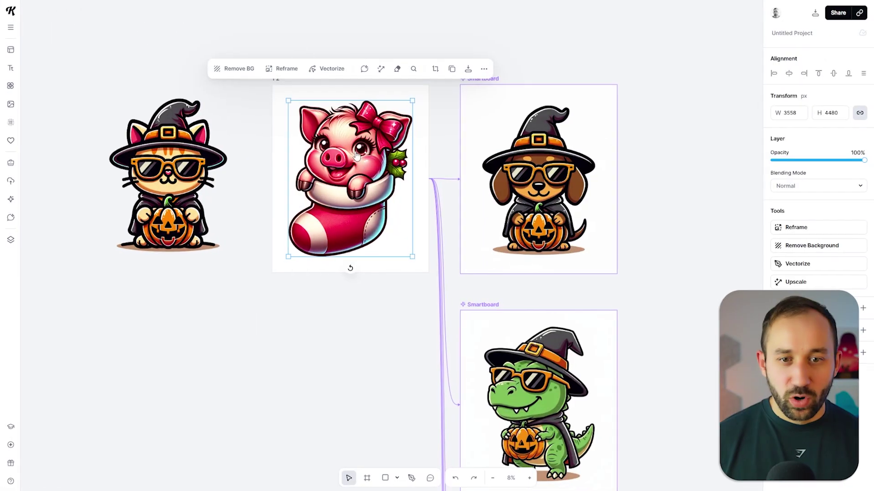
Step: Delete the Halloween cat image lying beside the piglet artboard
scroll(355, 157, "up", 4)
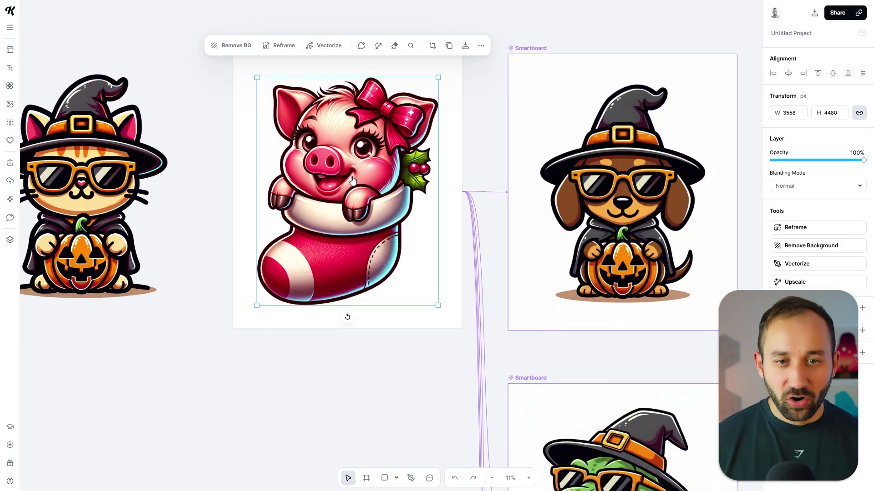
scroll(348, 169, "down", 2)
scroll(199, 180, "down", 1)
left_click(199, 180)
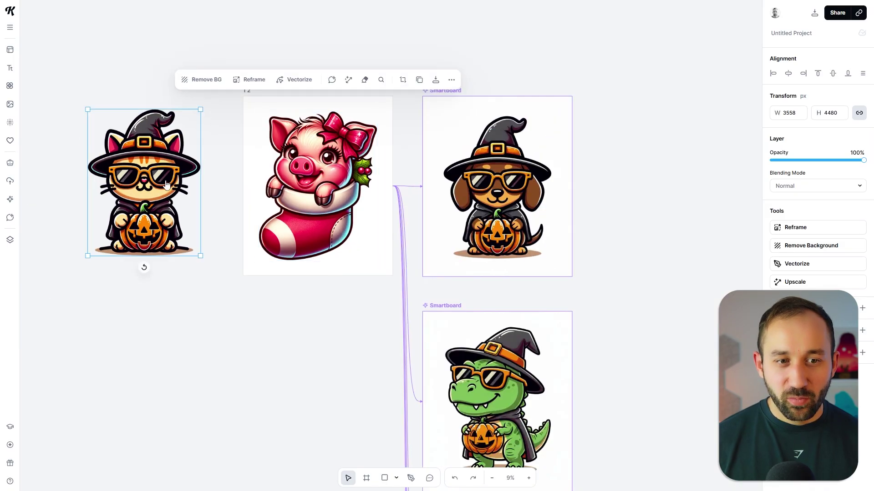
key("Delete")
Step: Select all six Smartboards linked to the piglet artboard and generate their designs again
scroll(495, 105, "down", 3)
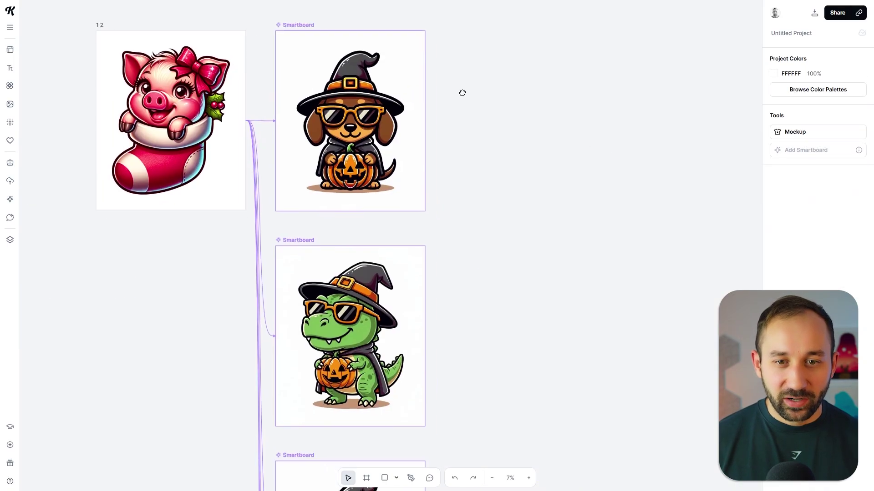
left_click_drag(505, 184, 451, 156)
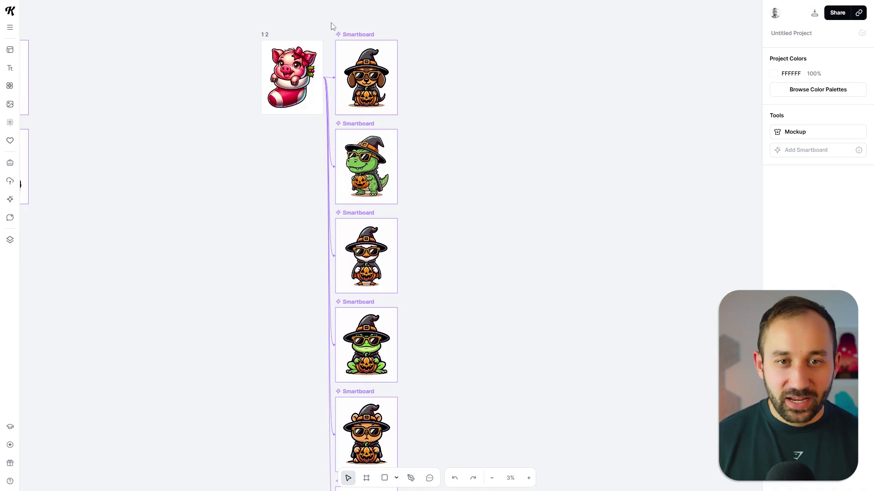
left_click_drag(331, 26, 422, 484)
scroll(419, 275, "down", 3)
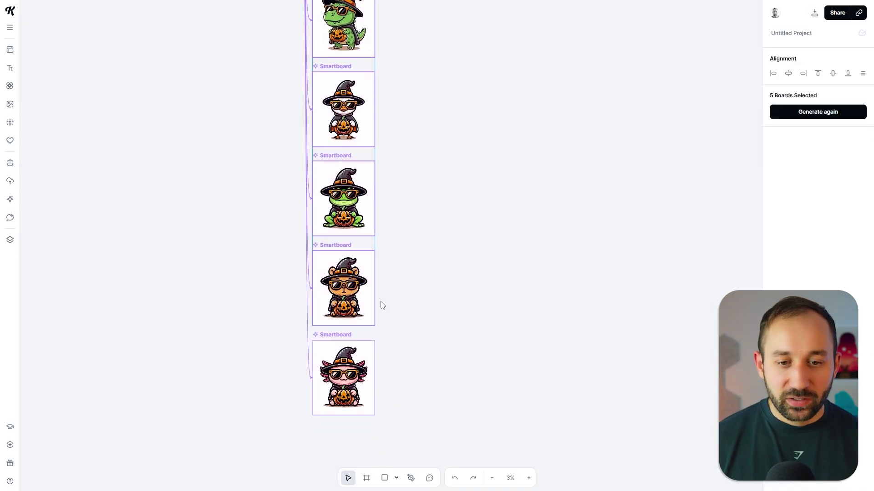
scroll(422, 146, "up", 5)
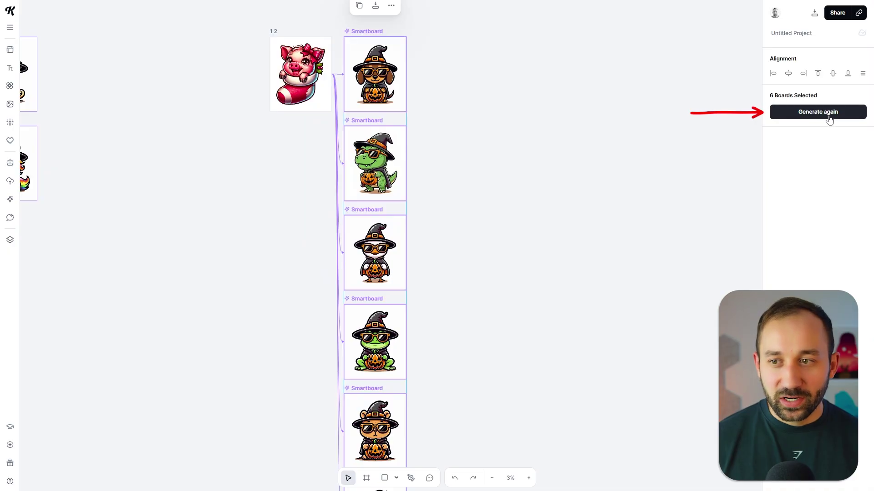
left_click(829, 119)
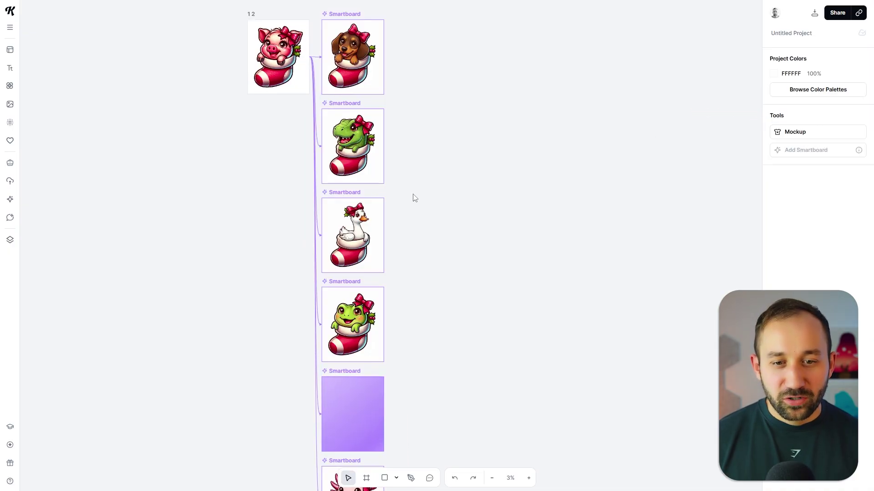
Step: Examine the regenerated Christmas stocking animals and compare them with the source piglet design
scroll(323, 426, "up", 5)
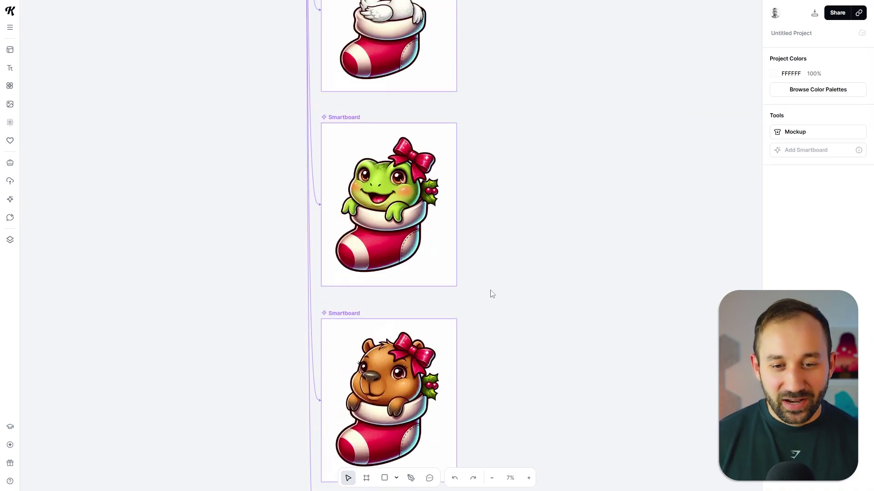
scroll(514, 122, "up", 3)
left_click_drag(522, 86, 517, 272)
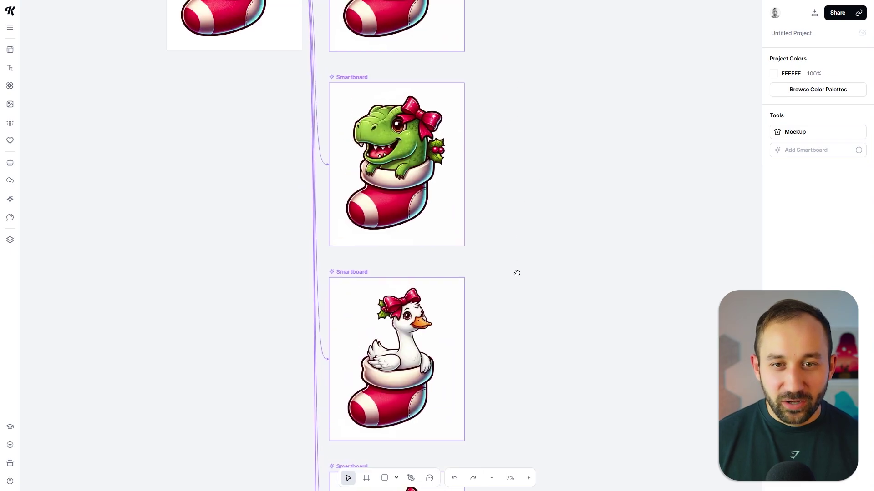
left_click_drag(491, 131, 511, 298)
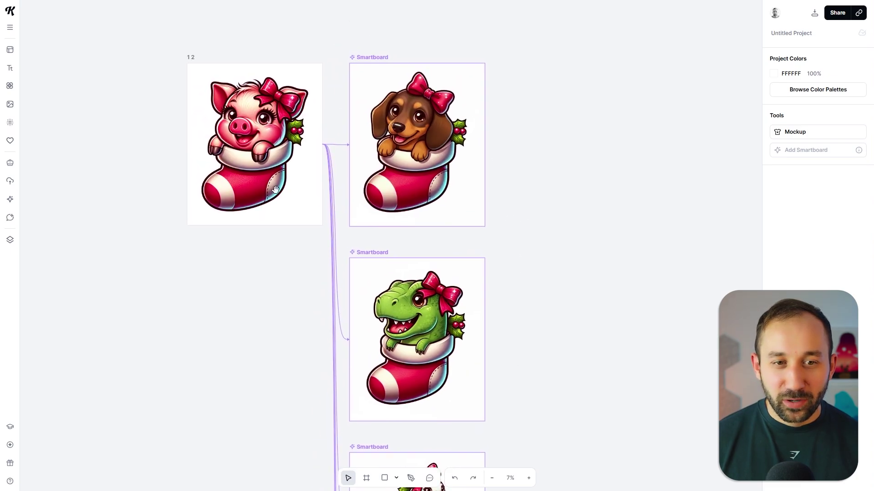
scroll(509, 273, "down", 15)
scroll(523, 191, "up", 2)
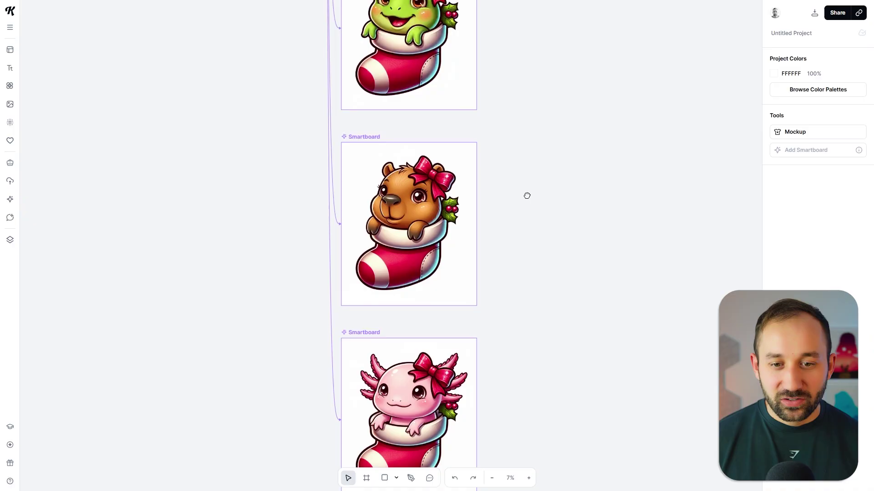
scroll(447, 156, "up", 3)
left_click_drag(545, 109, 560, 314)
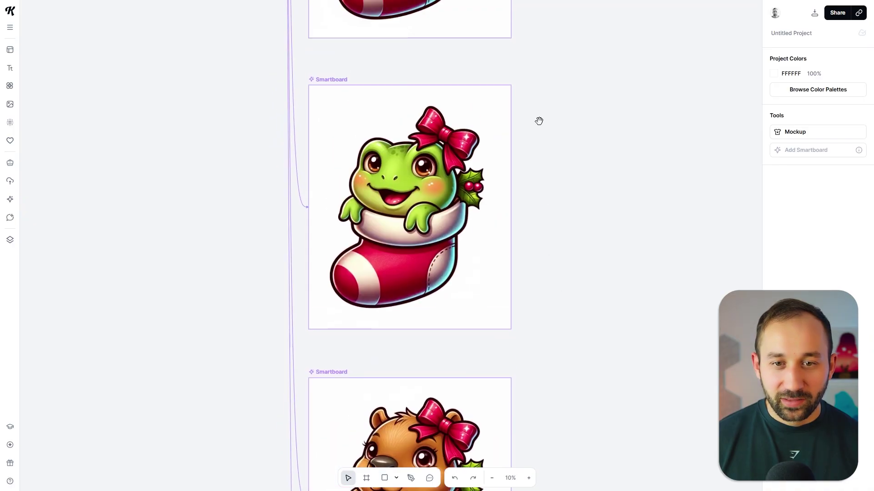
left_click_drag(539, 121, 547, 346)
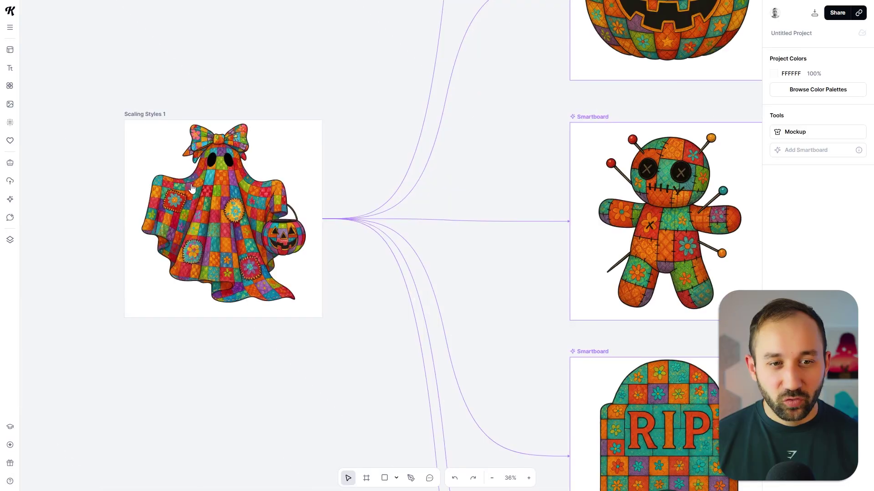
Step: Examine the patchwork ghost on the Scaling Styles 1 artboard and read the prompts of its linked Smartboards
scroll(190, 195, "up", 5)
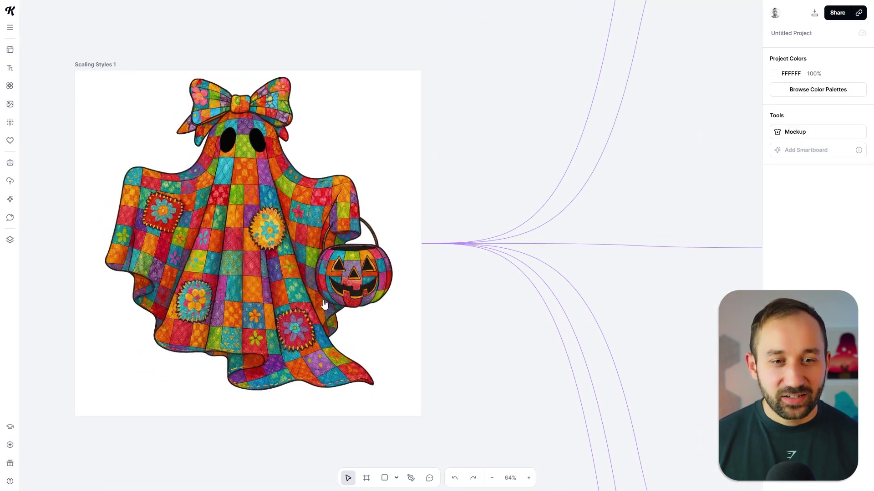
scroll(279, 231, "down", 3)
scroll(409, 152, "down", 3)
left_click_drag(409, 152, 404, 395)
left_click_drag(437, 193, 458, 283)
left_click(446, 155)
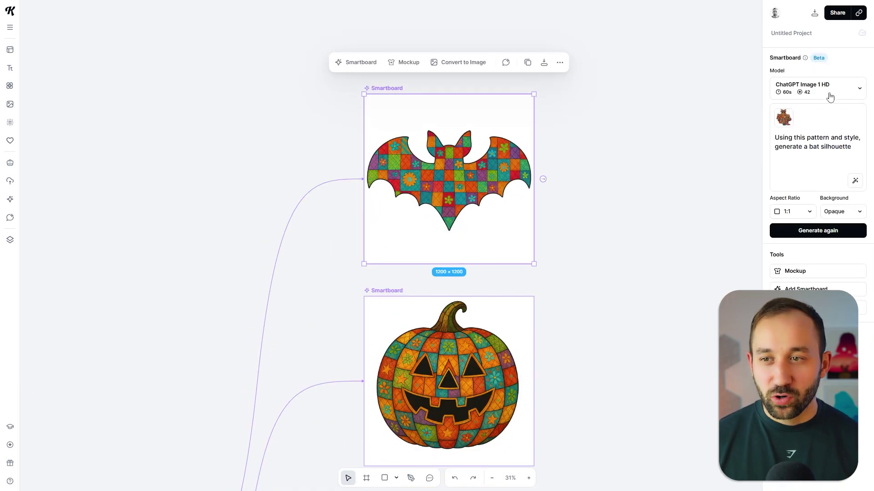
left_click(472, 342)
left_click_drag(460, 421, 516, 64)
left_click(491, 233)
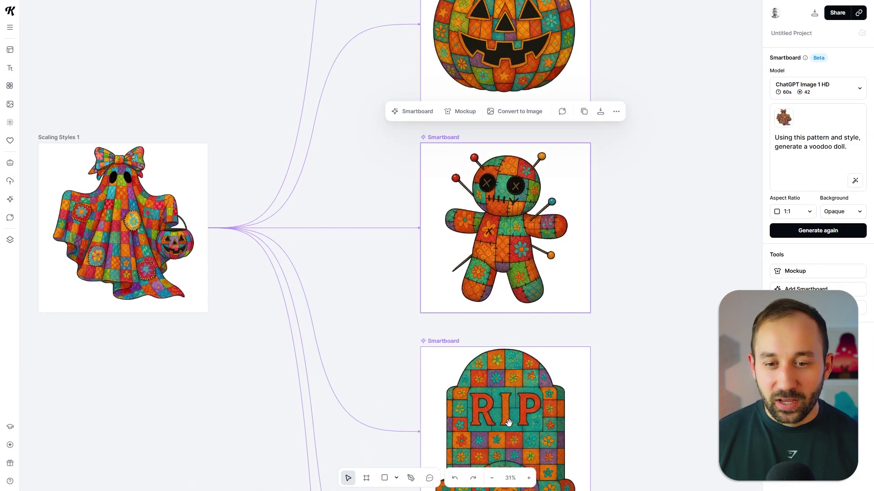
scroll(569, 296, "down", 6)
left_click(592, 357)
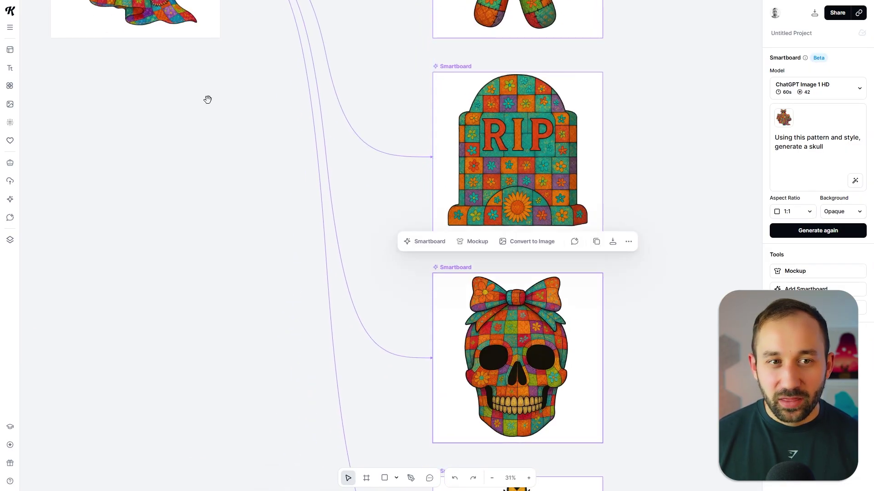
Step: Compare the ghost's patchwork pattern up close with the linked tombstone and skull designs
left_click_drag(208, 99, 290, 266)
scroll(231, 89, "up", 5)
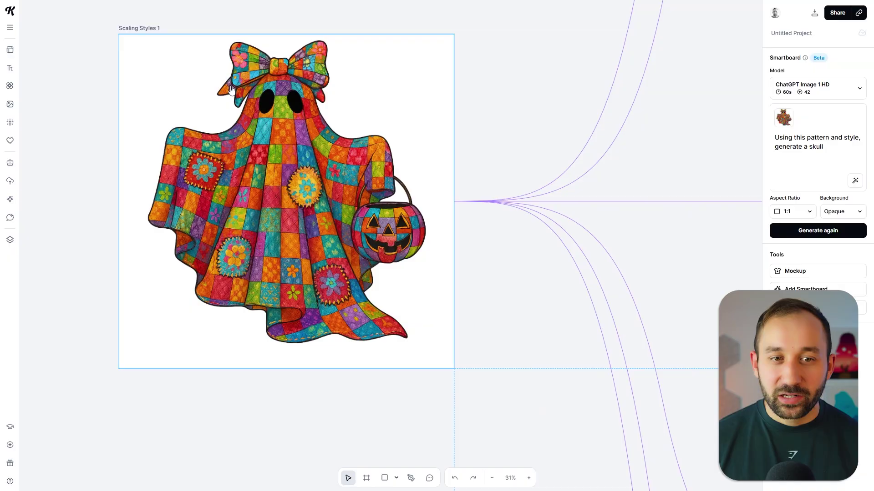
scroll(257, 199, "up", 5)
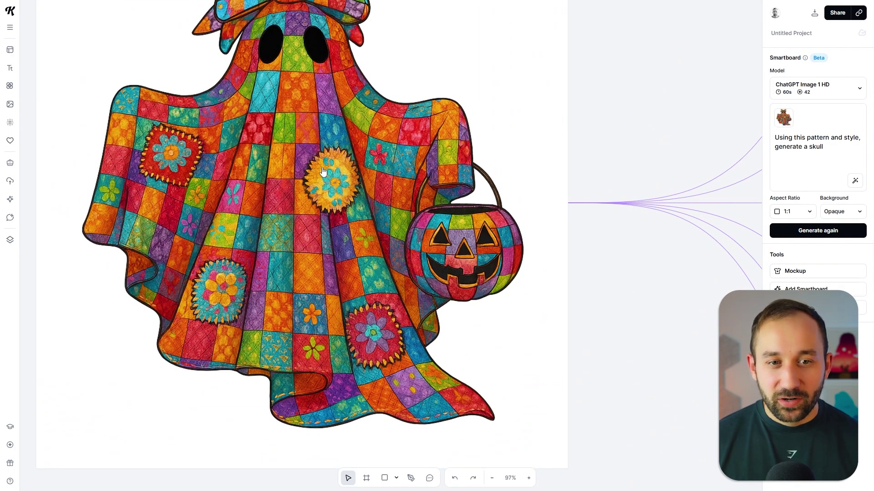
left_click(667, 335)
left_click_drag(667, 335, 269, 228)
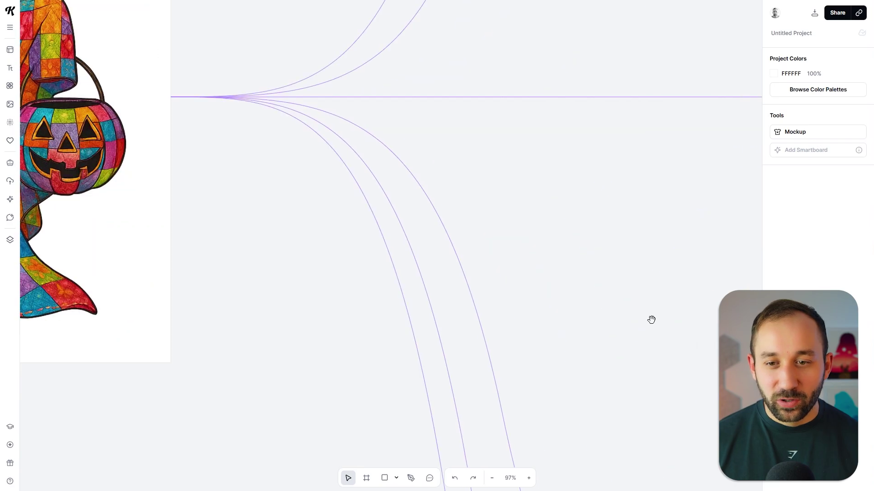
left_click_drag(651, 320, 228, 200)
mouse_move(683, 345)
left_mouse_down()
mouse_move(273, 42)
mouse_move(271, 5)
left_mouse_up()
left_click_drag(267, 231, 368, 139)
left_click_drag(368, 140, 348, 165)
left_click_drag(430, 334, 438, 317)
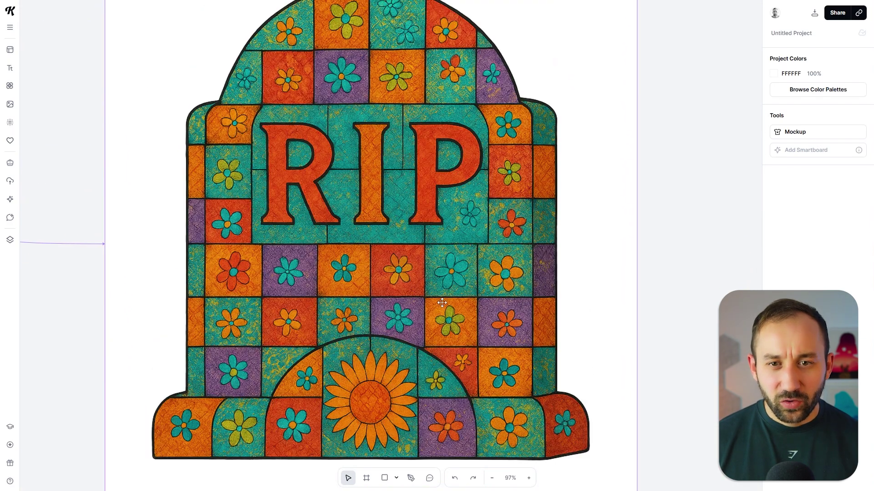
scroll(440, 306, "down", 3)
left_click_drag(651, 362, 563, 38)
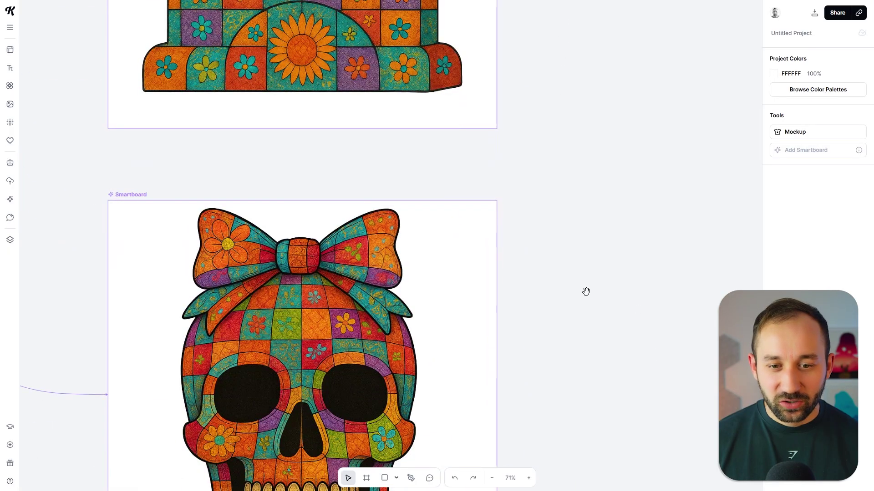
left_click_drag(585, 292, 636, 188)
scroll(636, 188, "down", 3)
left_click_drag(656, 149, 221, 278)
scroll(373, 229, "down", 5)
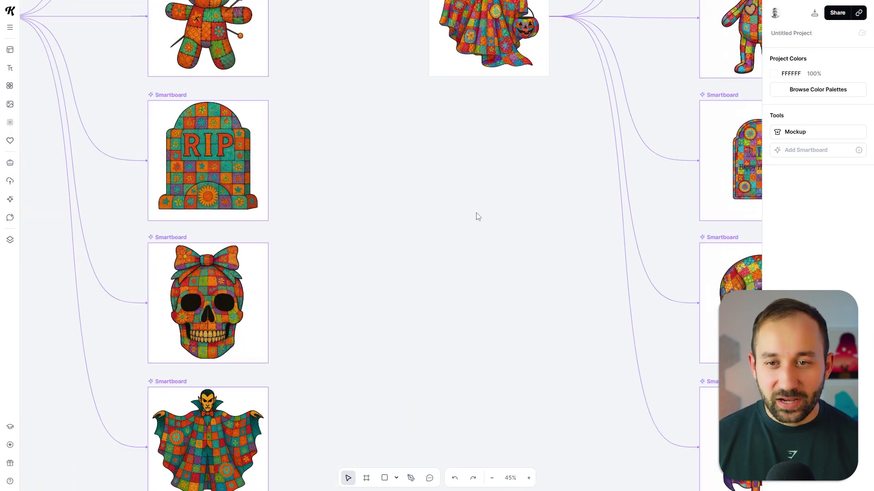
Step: Examine the ghost on the Scaling Styles artboard and read the model and prompt of its linked voodoo doll Smartboard
left_click_drag(573, 141, 451, 355)
scroll(405, 169, "up", 2)
left_click(370, 199)
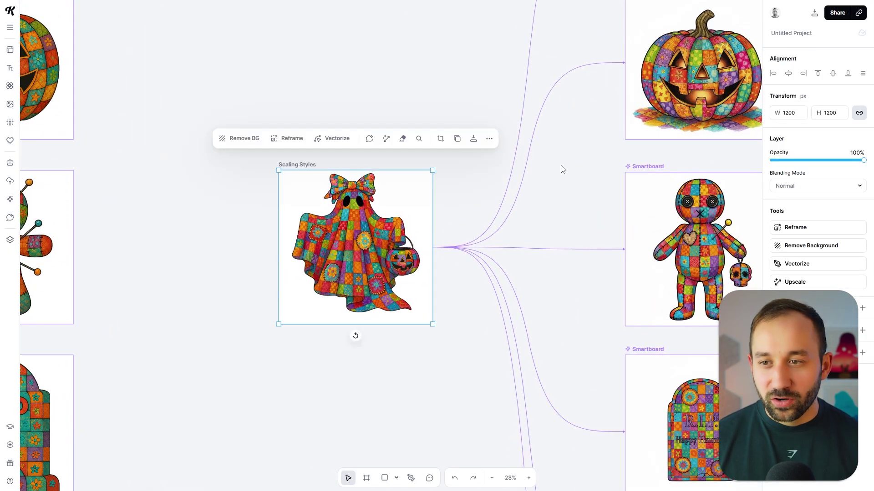
left_click_drag(566, 161, 334, 209)
left_click(417, 236)
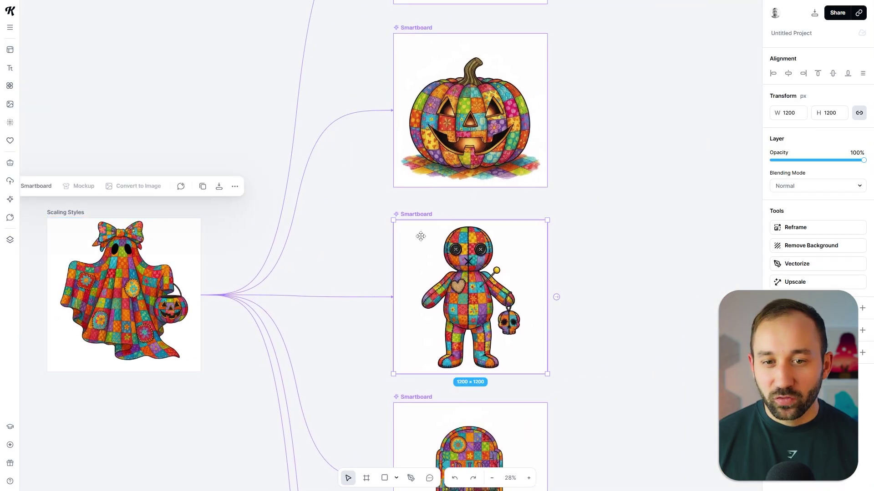
left_click(816, 95)
left_click(817, 95)
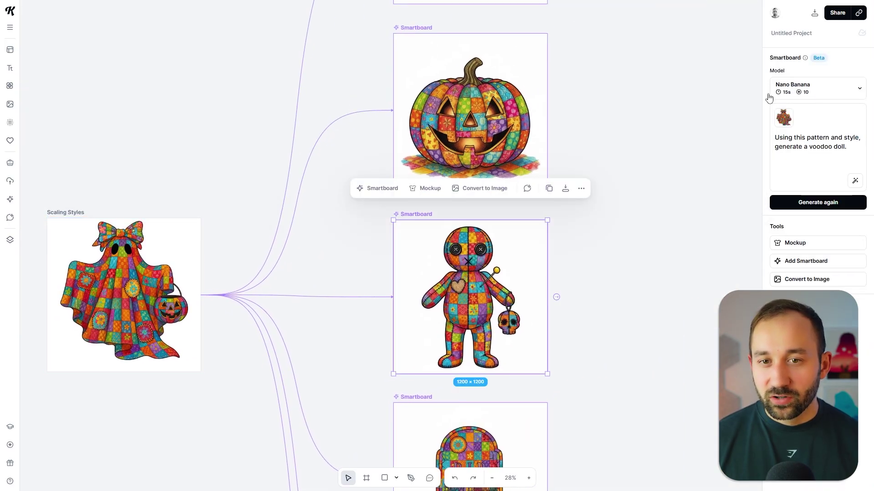
left_click(651, 88)
left_click_drag(643, 86, 633, 163)
scroll(633, 163, "down", 5)
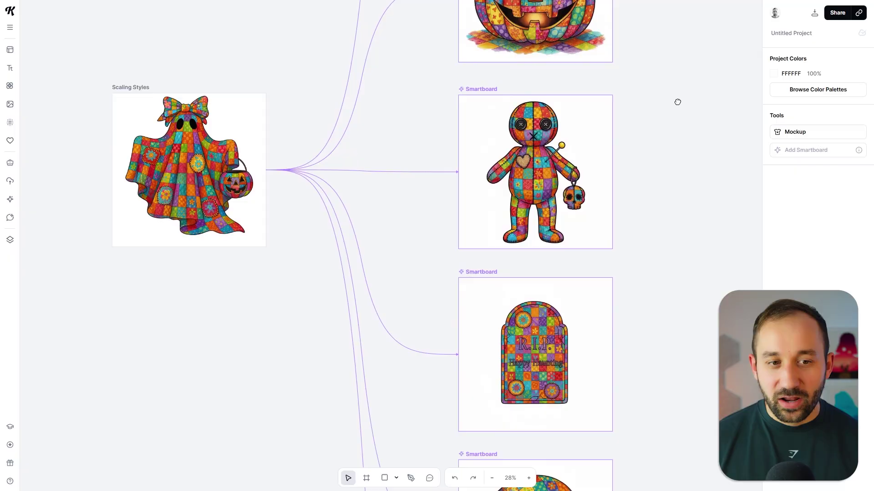
Step: Inspect the patchwork detail of the voodoo doll, tombstone and skull linked to the Scaling Styles artboard, and view both Smartboard sets together
scroll(588, 157, "up", 3)
scroll(589, 157, "up", 2)
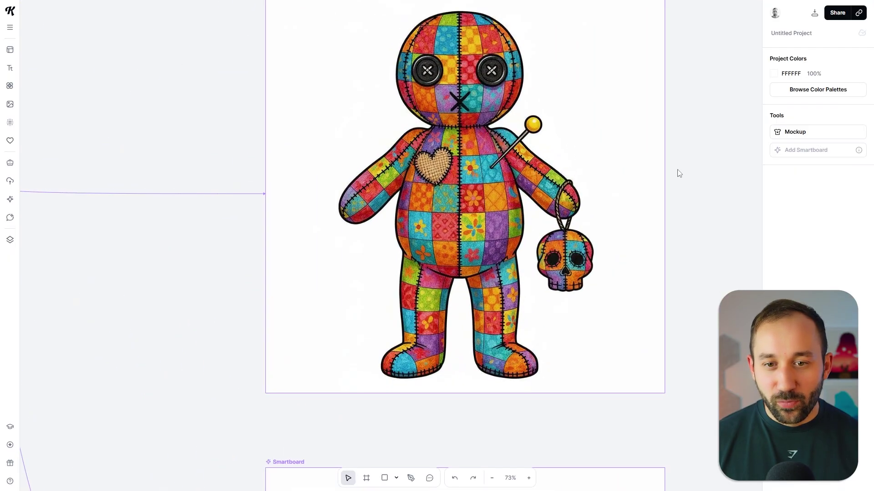
left_click_drag(187, 131, 95, 105)
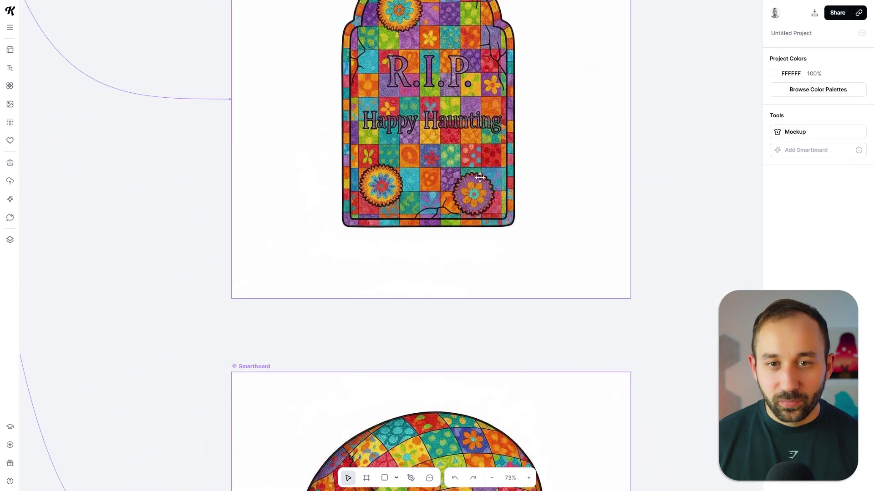
scroll(479, 177, "up", 3)
scroll(385, 239, "down", 4)
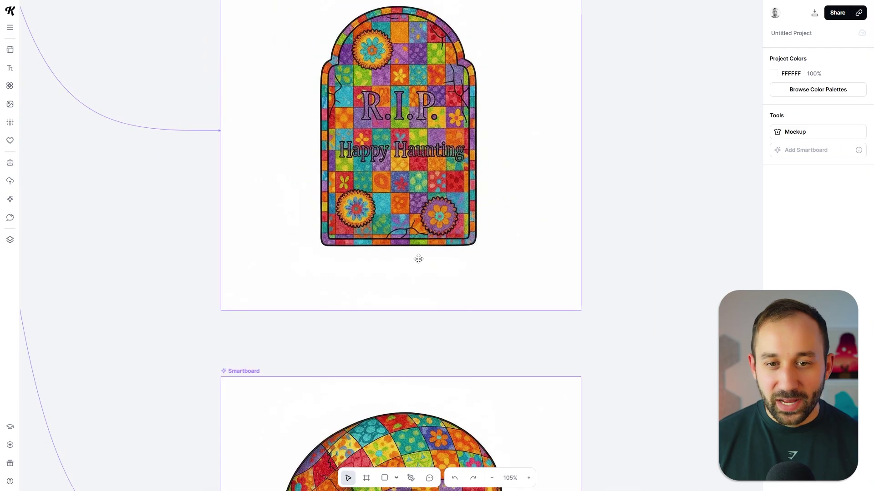
left_click_drag(563, 329, 589, 125)
left_click_drag(253, 113, 531, 390)
left_click_drag(341, 122, 535, 437)
scroll(473, 208, "down", 5)
scroll(473, 211, "down", 3)
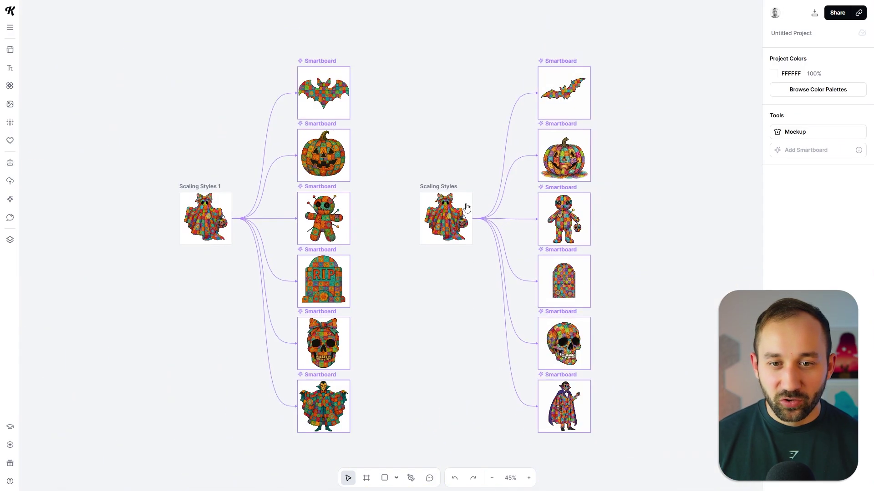
Step: Move the Scaling Styles ghost below Scaling Styles 1 and place its six Smartboards beside the matching designs of the first set
left_click_drag(448, 189, 208, 252)
left_click_drag(518, 32, 682, 489)
left_click_drag(570, 62, 388, 62)
left_click(489, 111)
Step: Compare the paired bat, pumpkin, voodoo doll, tombstone and skull designs of the two sets side by side
scroll(362, 76, "up", 10)
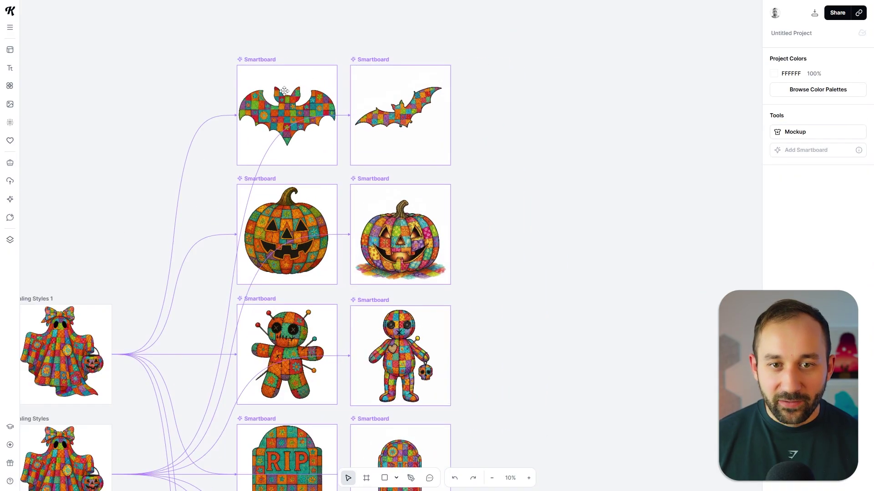
scroll(504, 114, "down", 1)
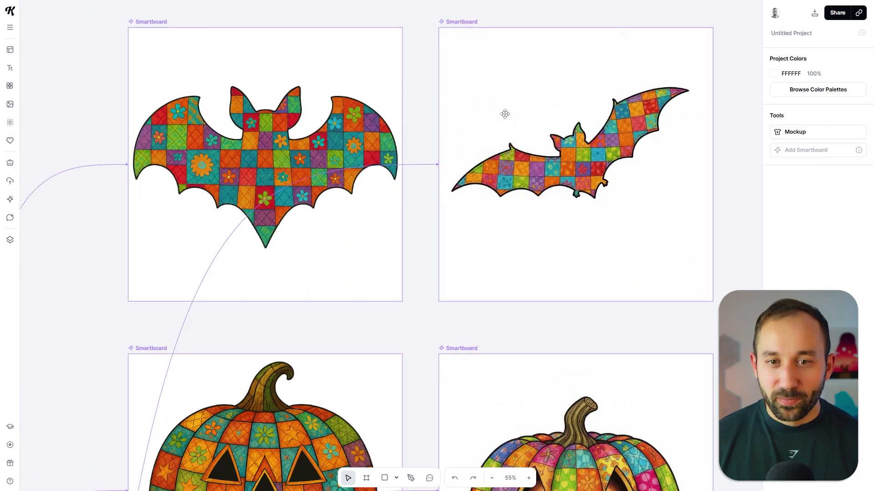
scroll(417, 77, "right", 3)
scroll(417, 77, "up", 1)
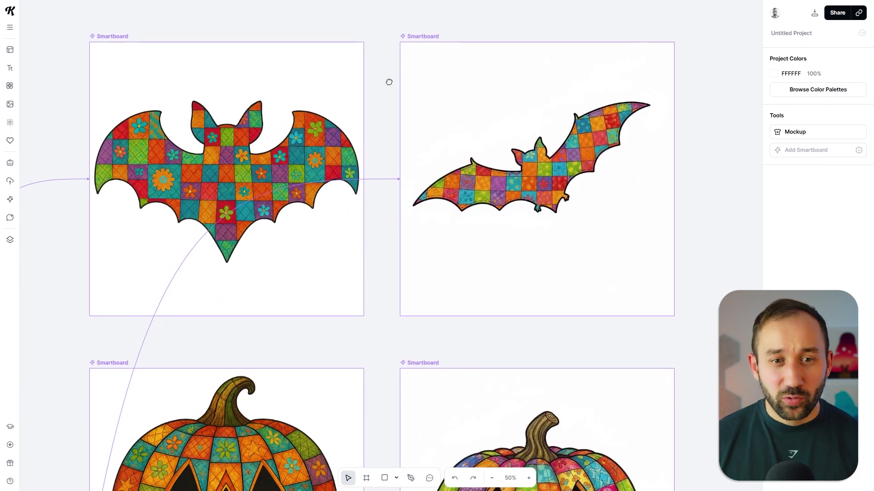
scroll(397, 313, "down", 7)
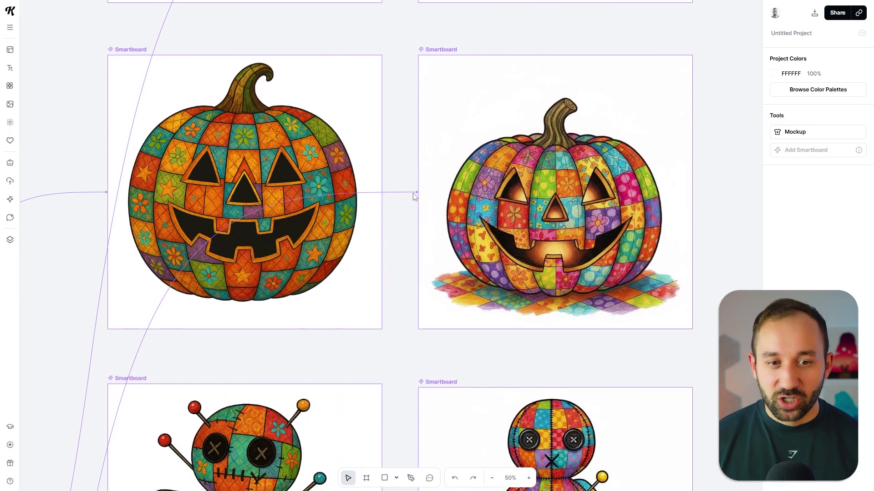
scroll(405, 269, "down", 5)
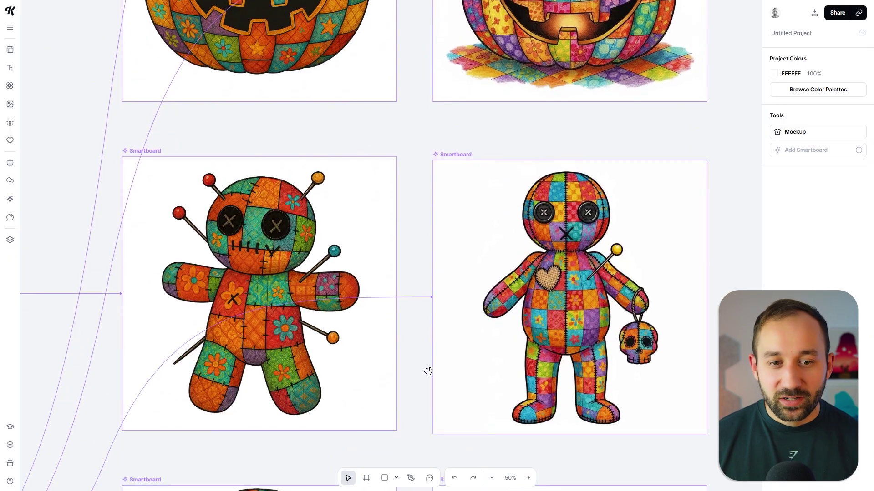
scroll(429, 371, "down", 9)
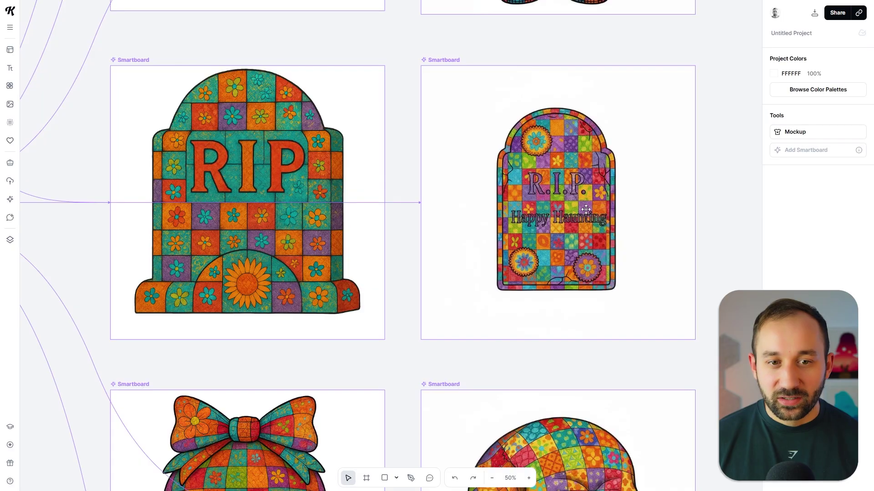
scroll(461, 370, "down", 8)
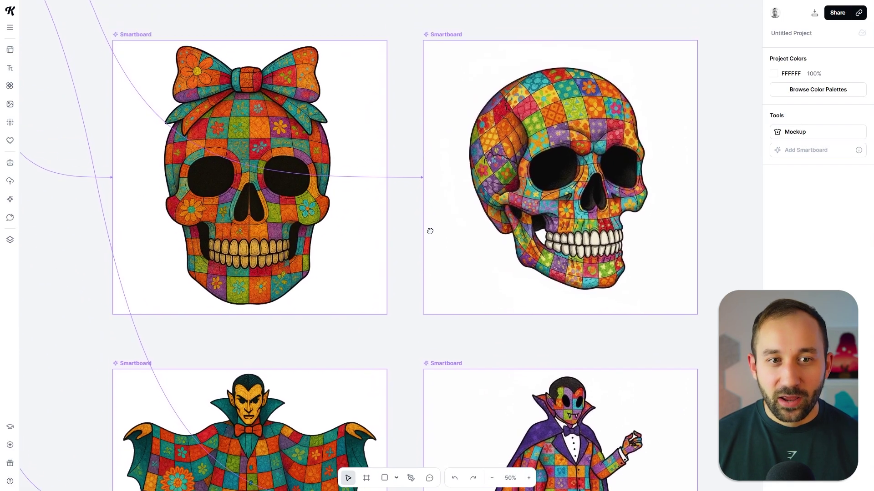
left_click_drag(430, 231, 430, 233)
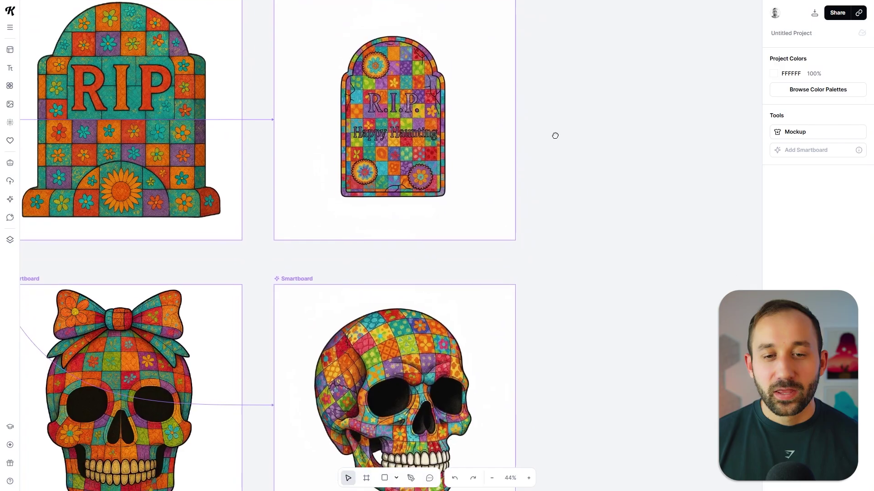
Step: Convert the second set's skull Smartboard to an image and remove the background of that image
left_click_drag(560, 338, 536, 170)
left_click_drag(547, 203, 495, 179)
left_click(322, 162)
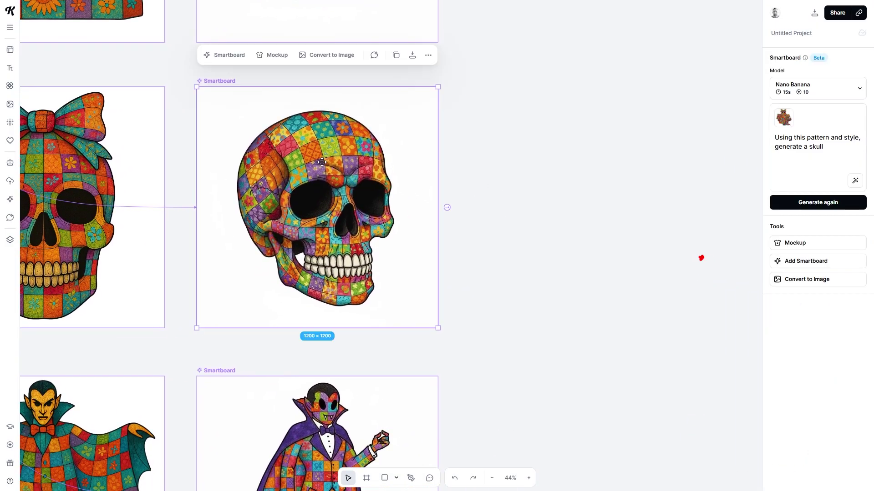
left_click(824, 283)
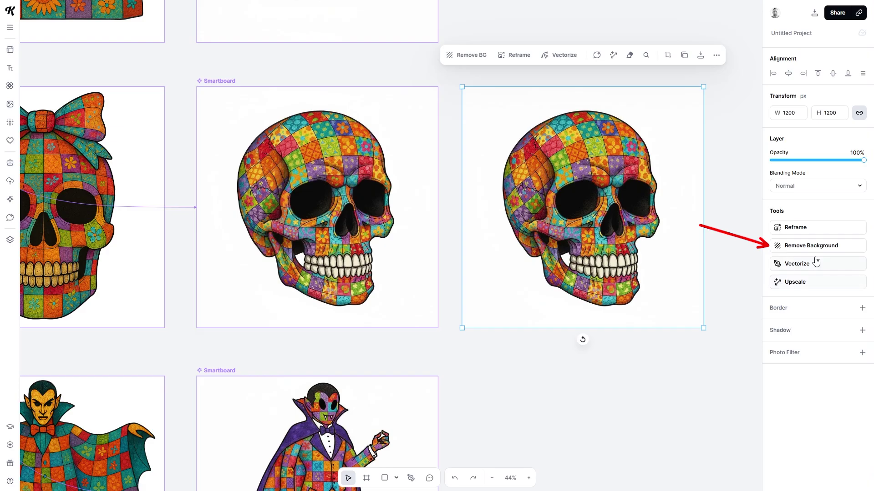
left_click(810, 247)
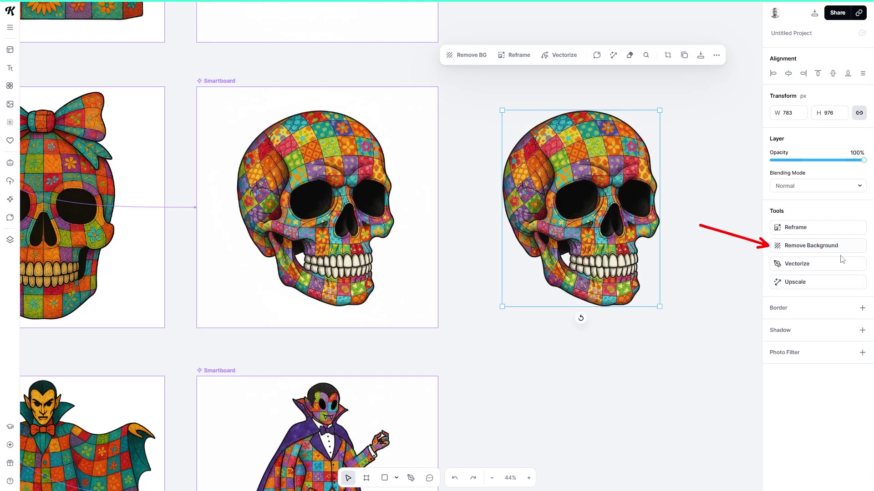
Step: Upscale the cut-out patchwork skull image
left_click_drag(686, 206, 558, 210)
scroll(609, 247, "up", 3)
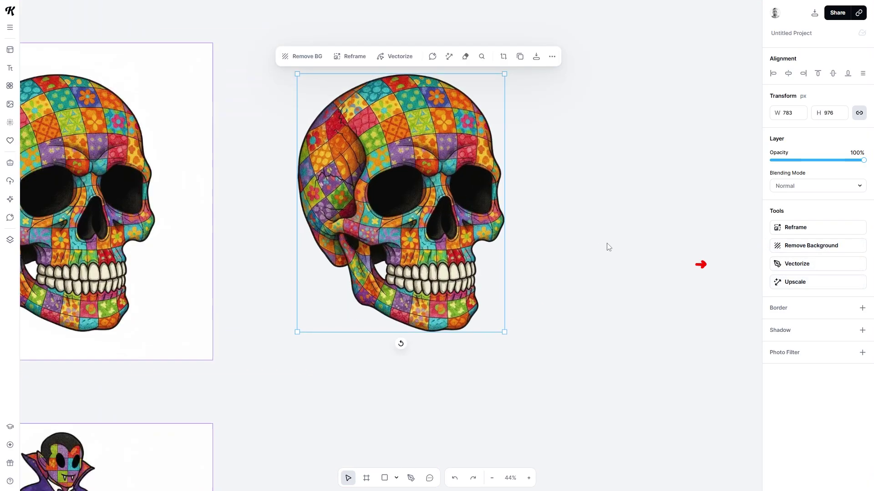
scroll(609, 247, "up", 2)
left_click(813, 283)
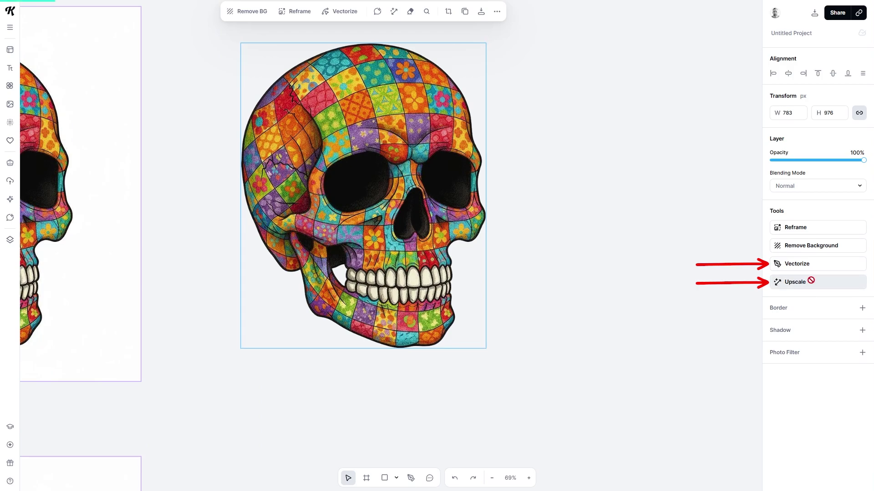
left_click_drag(542, 101, 539, 144)
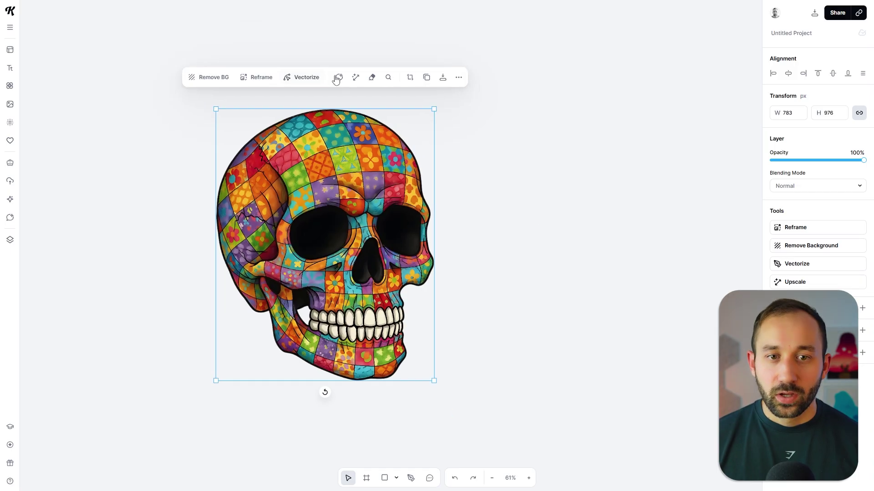
left_click(526, 177)
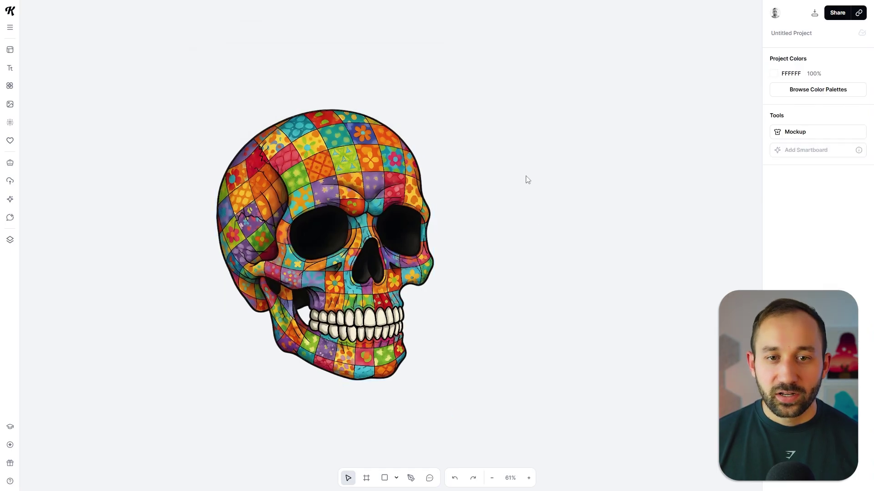
Step: Add the skull image to the chat and ask "what might be a funny phrase to go with this graphic for a tshirt"
left_click(368, 180)
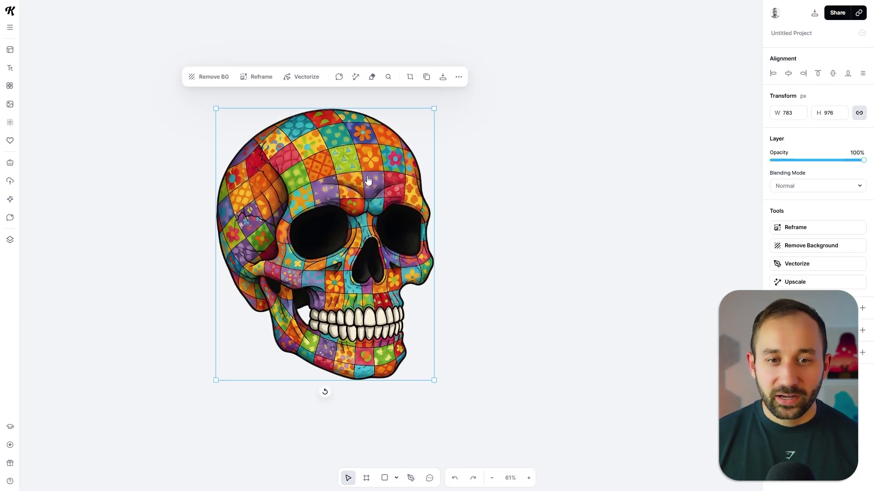
left_click(340, 78)
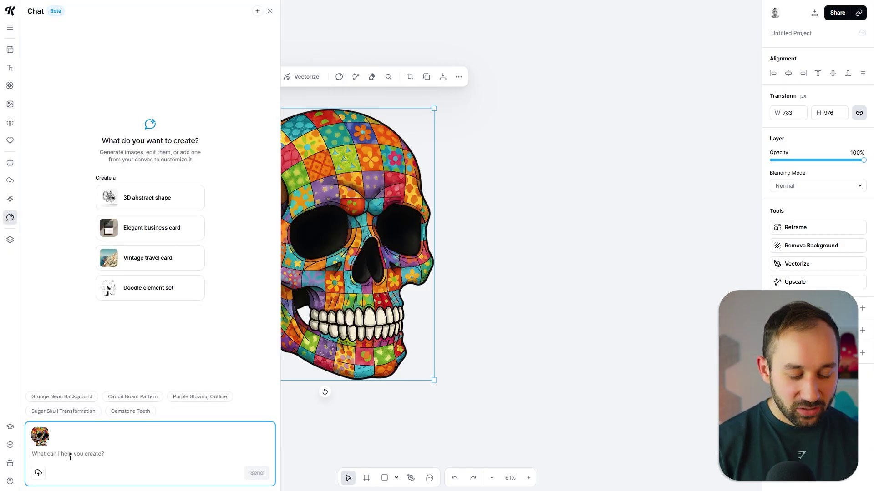
type("what might bea funny phrase to go with this graphic for a tshirt")
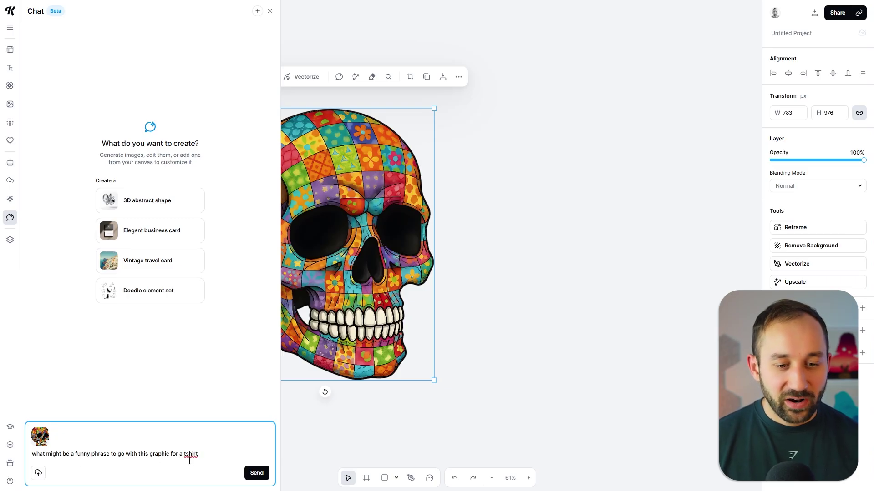
left_click(256, 473)
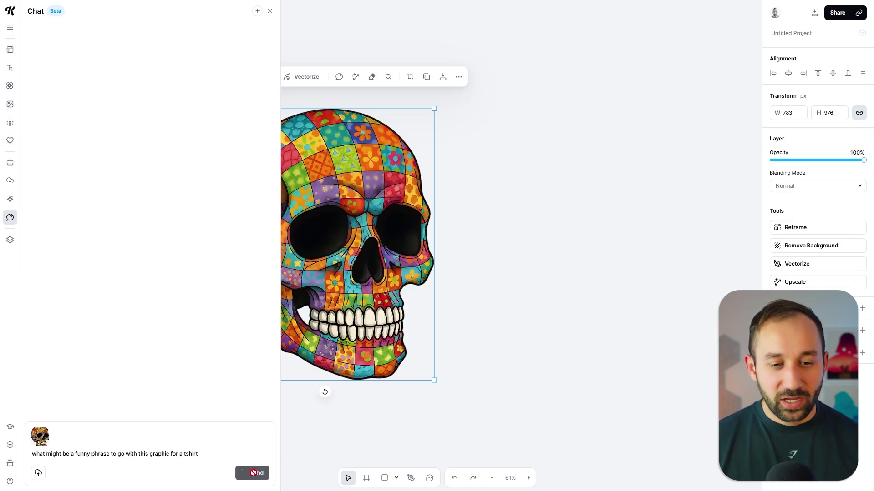
mouse_move(156, 158)
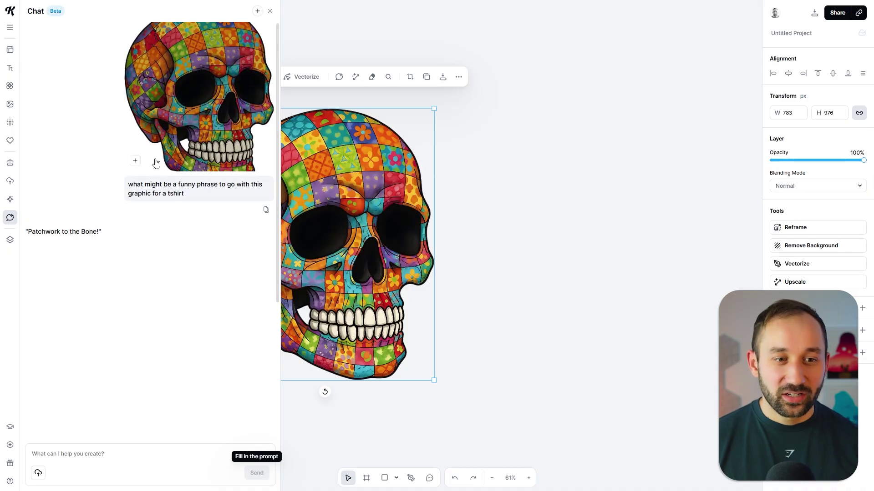
Step: Send the follow-up chat request "give me 10 more ideas"
left_click(128, 452)
type("give ")
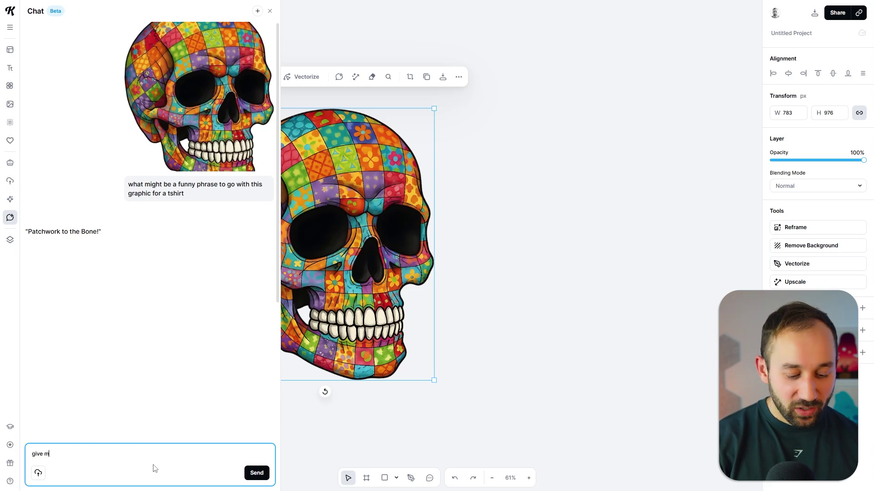
type("me 10 more ideas")
key("Return")
right_click(151, 473)
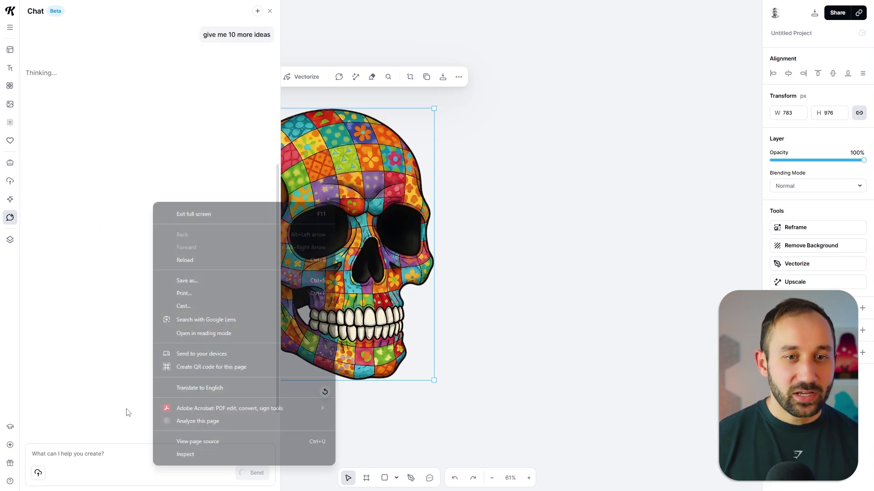
left_click(109, 203)
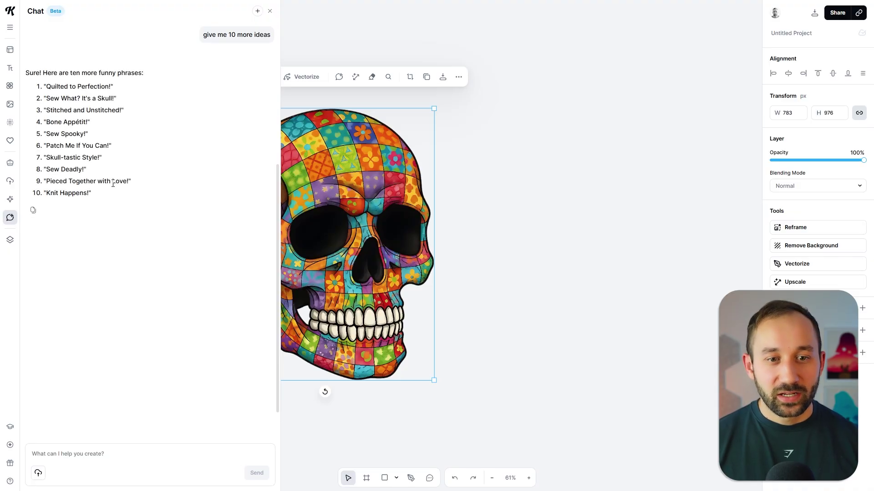
Step: Read through the suggested T-shirt phrases, close the chat and deselect the skull
left_click_drag(43, 88, 100, 205)
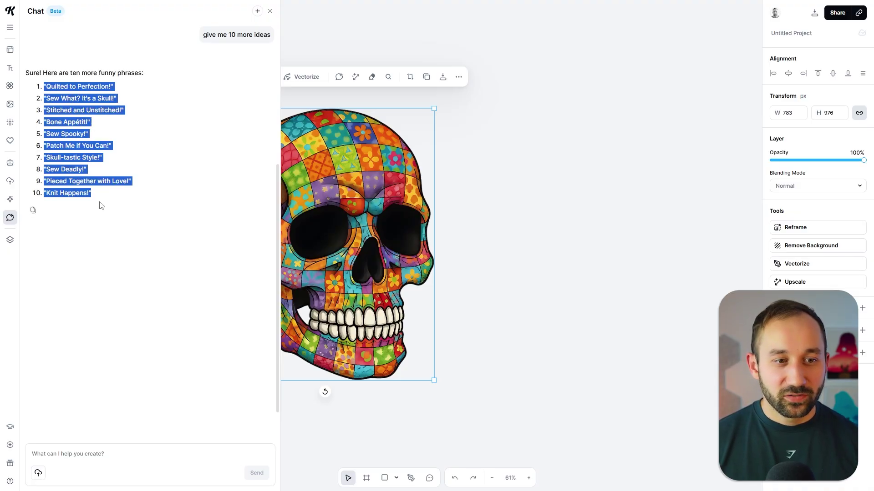
left_click(101, 206)
left_click_drag(459, 169, 579, 167)
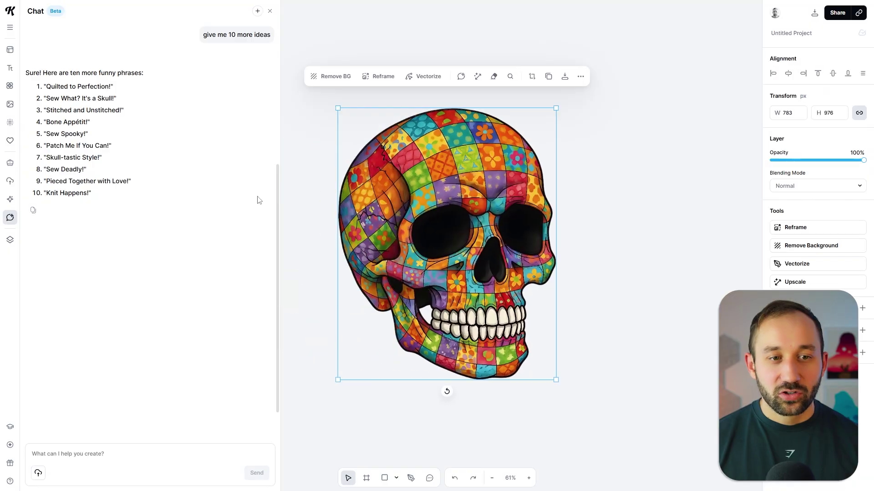
left_click(269, 11)
left_click(149, 55)
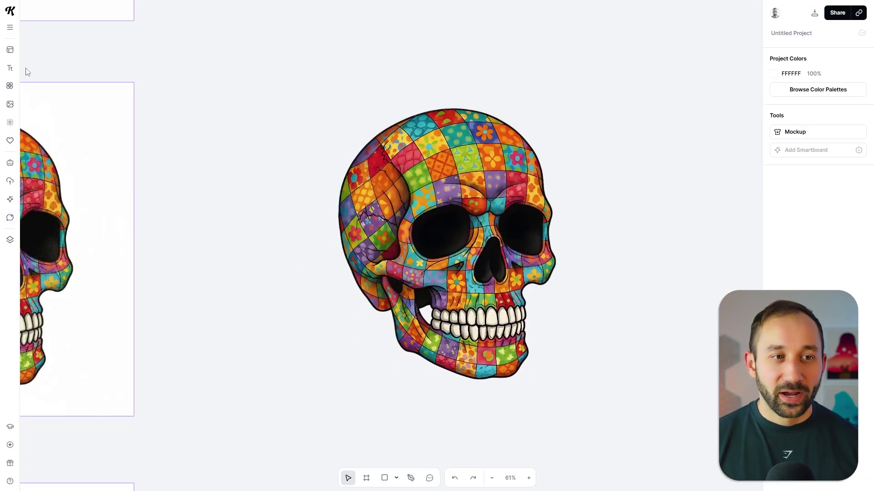
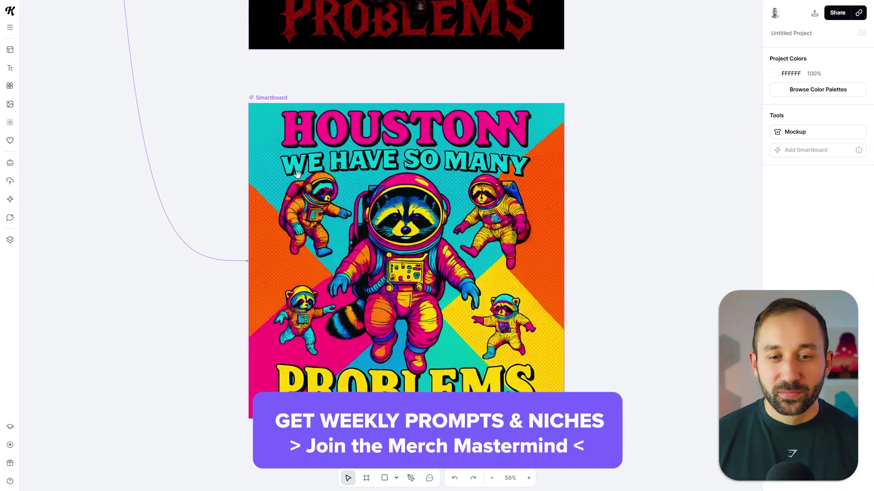
Step: Examine the pop art raccoon Smartboard and its model and prompt settings, then the first set of variations as a whole
scroll(327, 343, "up", 2)
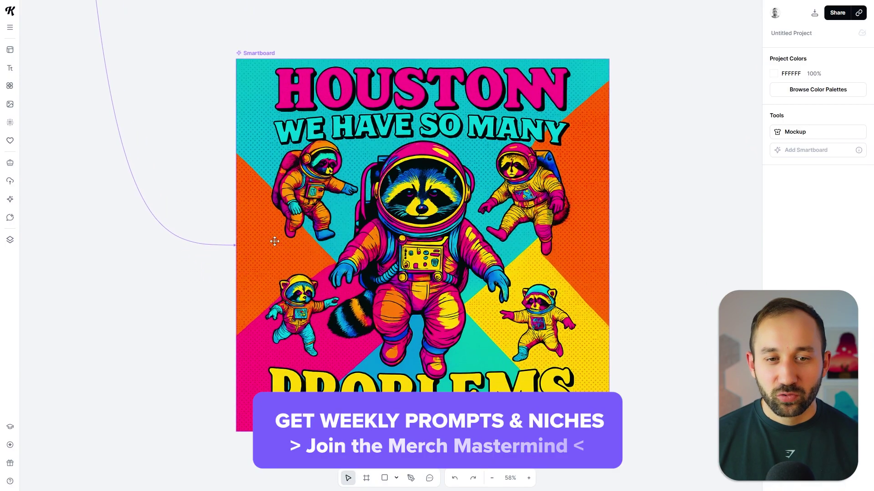
left_click(249, 218)
scroll(218, 186, "left", 1)
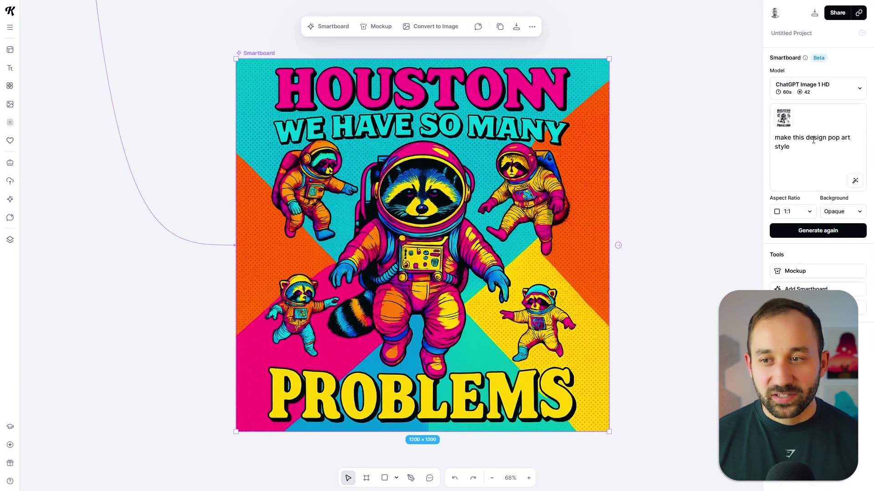
left_click(629, 164)
scroll(629, 164, "down", 4)
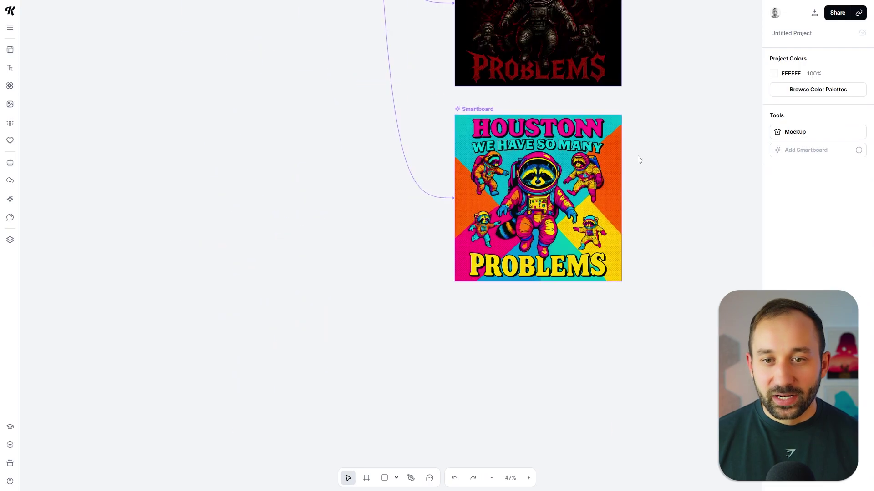
scroll(632, 173, "up", 1)
scroll(624, 185, "down", 2)
scroll(610, 257, "down", 4)
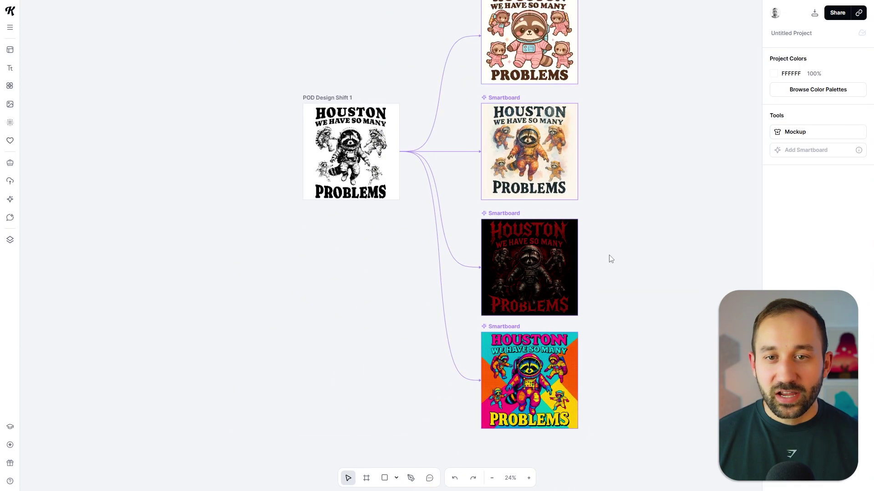
Step: Select the four Smartboards connected to the POD Design Shift board and place them as a column beside the other four variations
left_click_drag(680, 209, 192, 196)
scroll(501, 49, "up", 3)
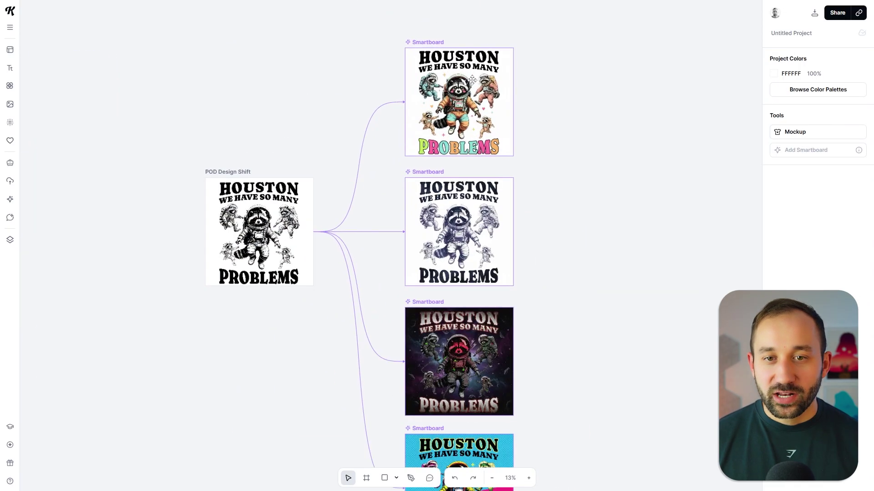
left_click(503, 73)
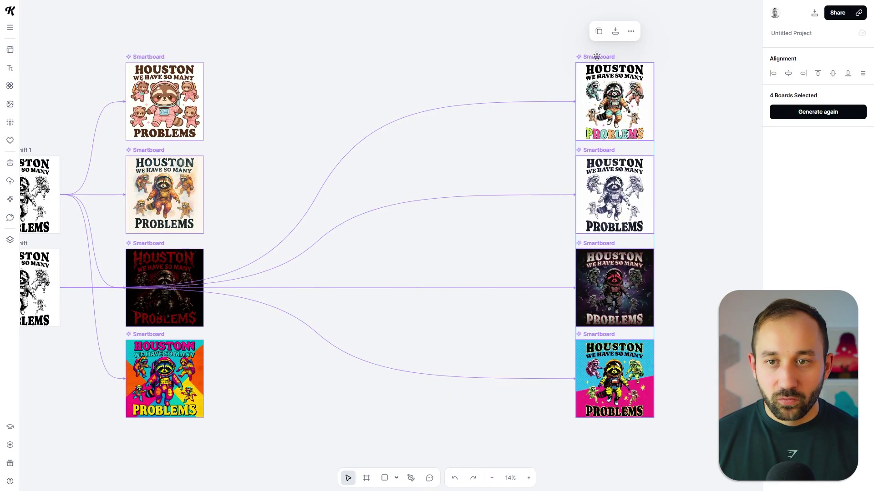
left_click_drag(597, 69, 225, 68)
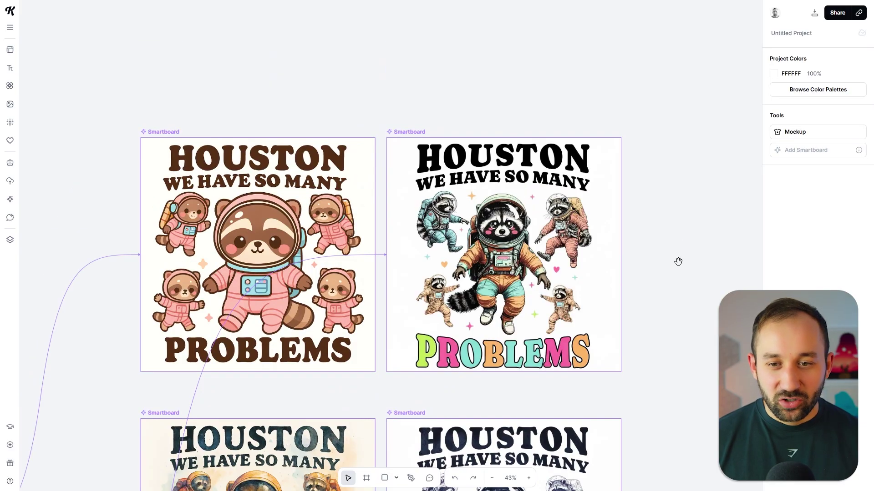
Step: Compare the paired raccoon variations row by row down to the pop art pair, checking the second pop art Smartboard's settings
left_click_drag(670, 216, 675, 74)
scroll(637, 130, "down", 3)
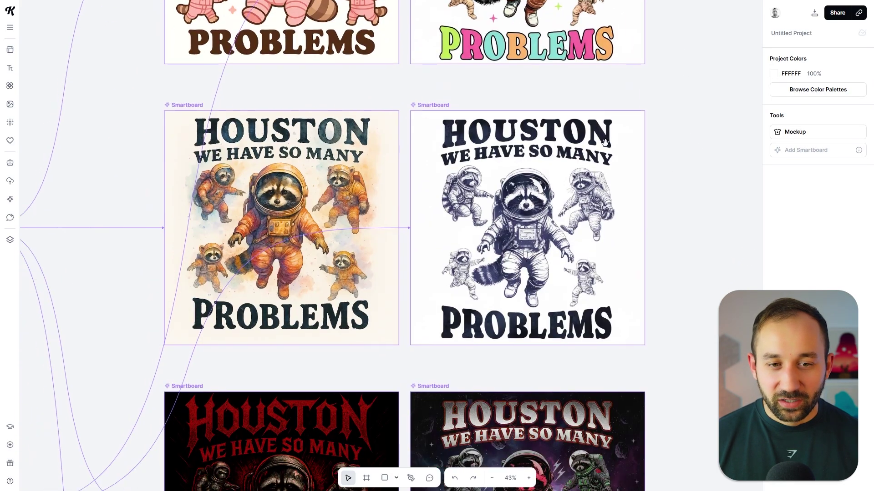
left_click(440, 112)
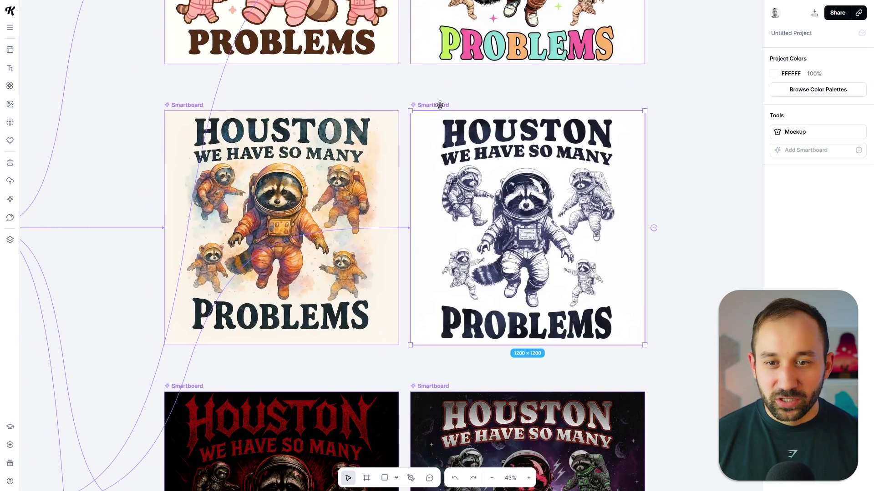
left_click(678, 182)
left_click_drag(663, 137, 634, 427)
scroll(348, 281, "up", 2)
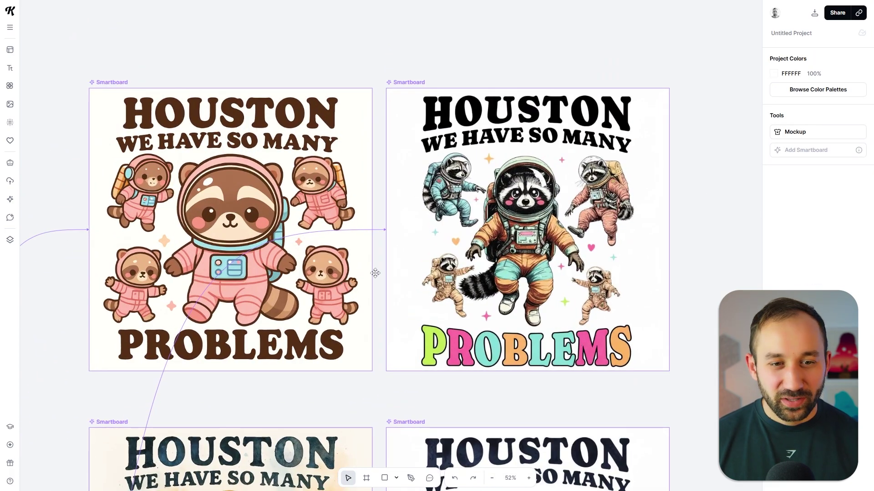
scroll(413, 420, "down", 10)
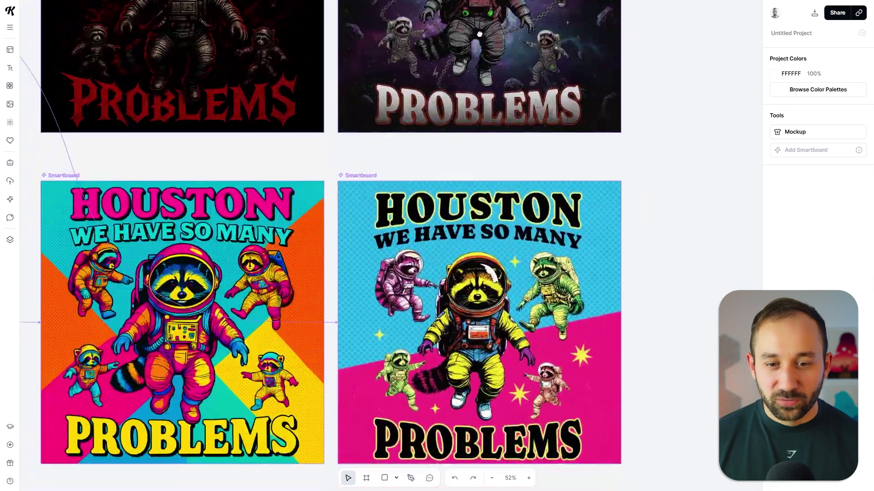
left_click_drag(479, 34, 533, 8)
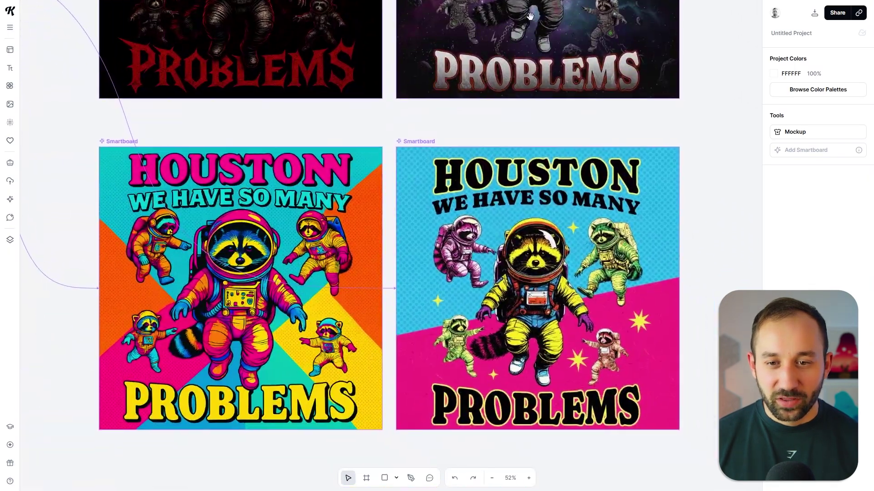
scroll(388, 362, "up", 1)
scroll(387, 366, "up", 2)
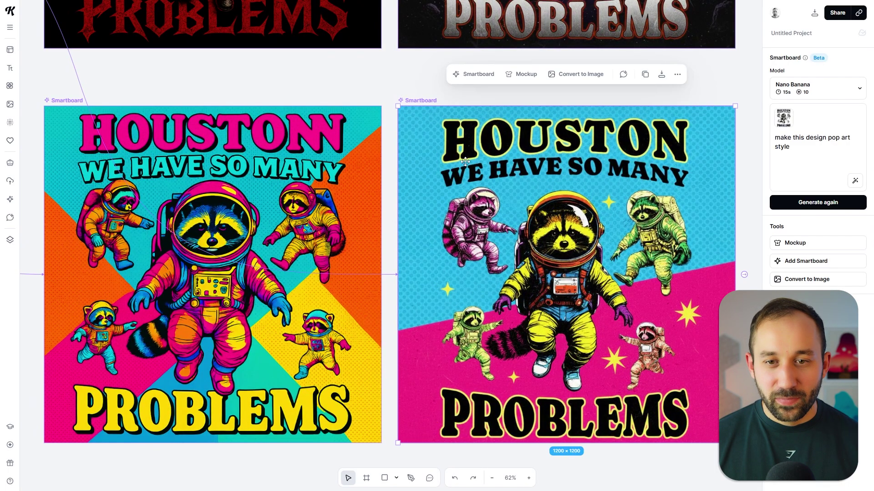
Step: Review both columns of raccoon variations again, comparing the lettering and illustration style of the pop art, dark and kawaii pairs
scroll(384, 97, "down", 6)
left_click_drag(647, 56, 656, 142)
scroll(594, 230, "up", 5)
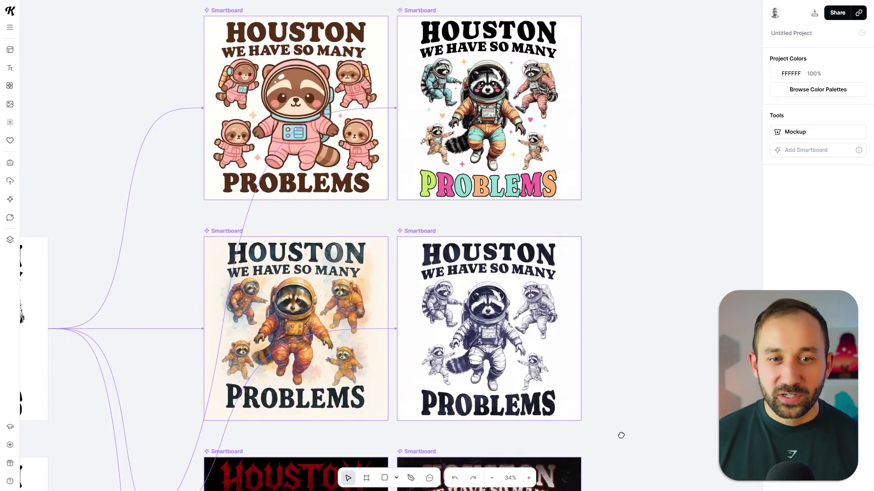
left_click_drag(622, 438, 636, 15)
left_click_drag(634, 286, 624, 217)
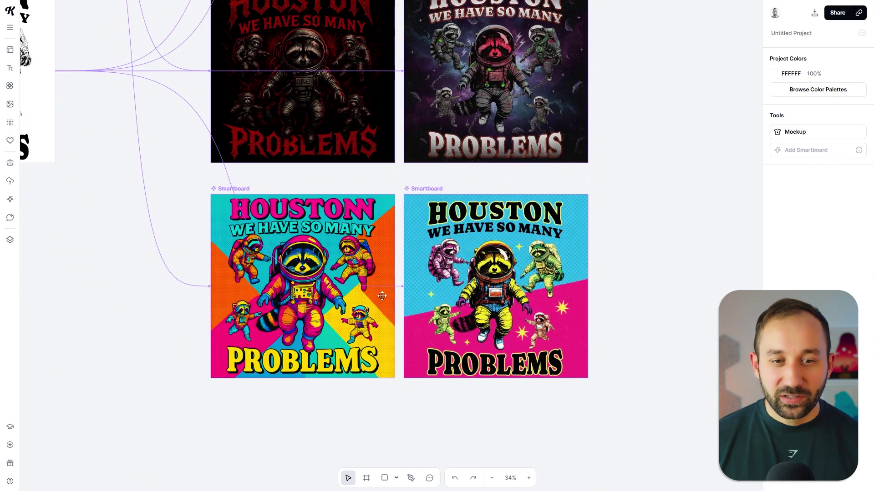
scroll(384, 297, "up", 5)
scroll(384, 296, "up", 1)
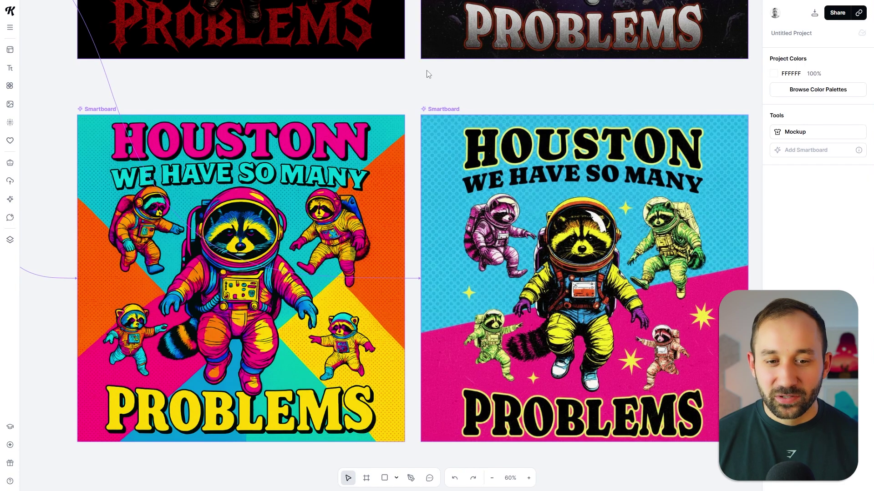
scroll(432, 73, "down", 2)
scroll(546, 182, "up", 3)
scroll(654, 273, "down", 2)
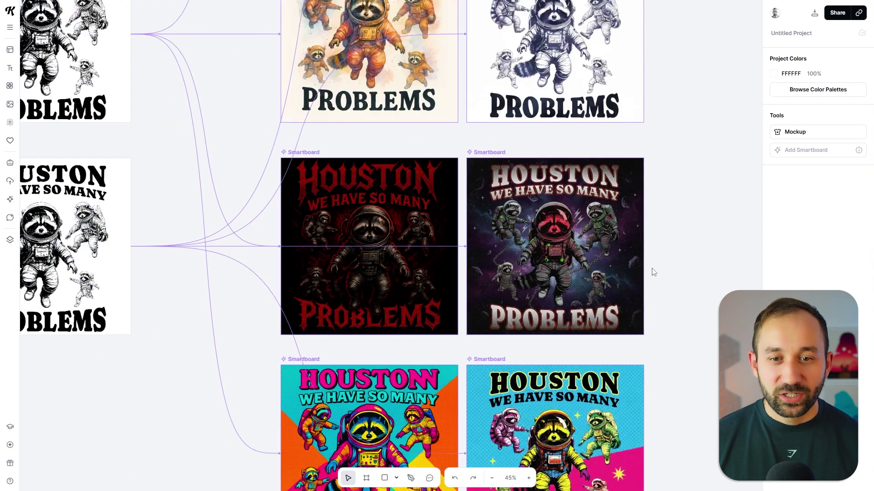
scroll(663, 261, "up", 6)
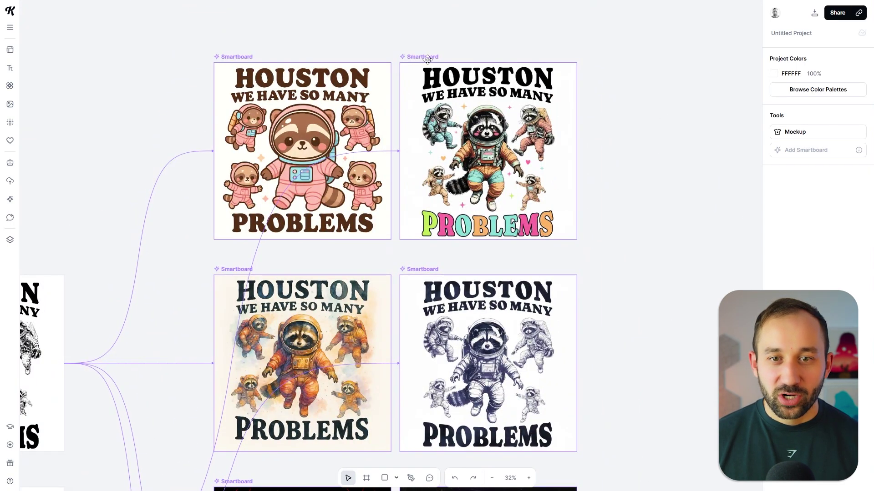
left_click(427, 59)
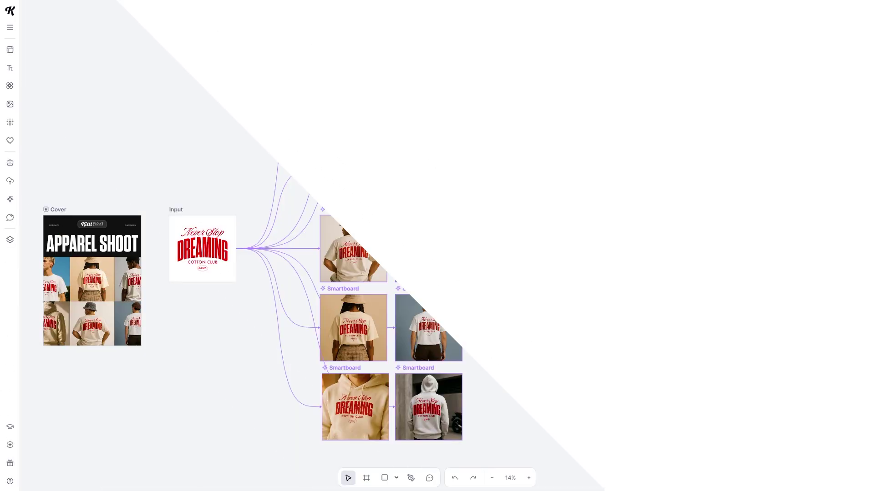
Step: Switch to the KF – Apparel Shoot project and inspect the text elements of the Never Stop Dreaming design on its Input board
scroll(60, 262, "up", 3)
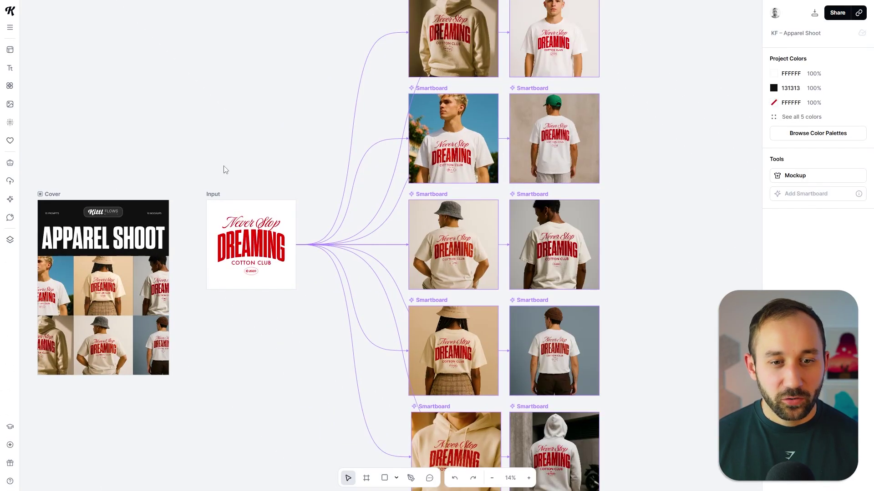
left_click_drag(462, 125, 455, 162)
scroll(234, 291, "up", 10)
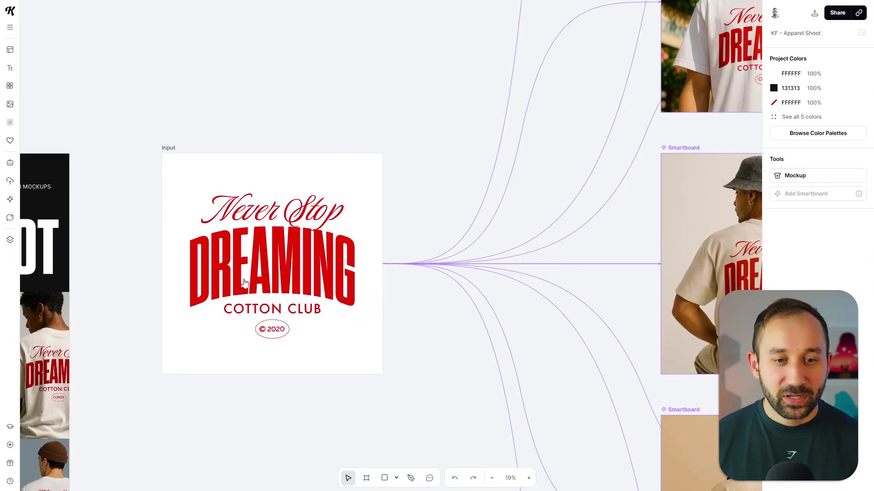
left_click(261, 211)
scroll(304, 268, "up", 2)
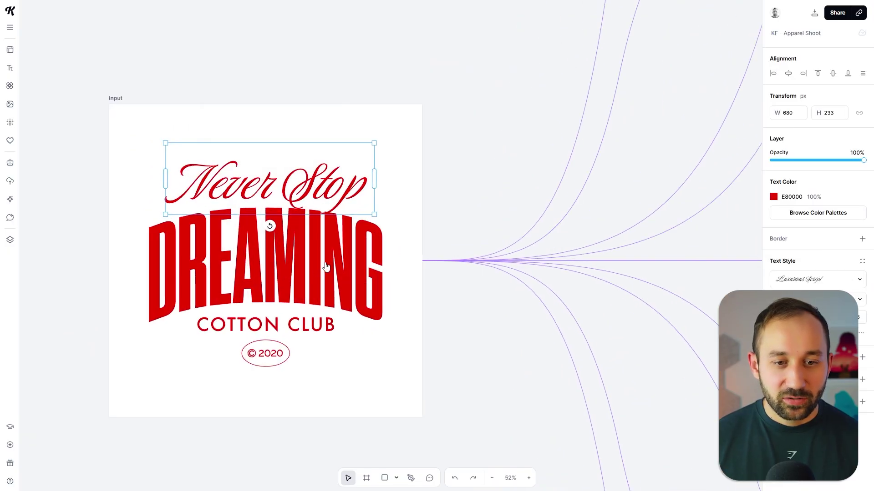
left_click(298, 315)
key("ctrl+z")
left_click(310, 327)
left_click(483, 347)
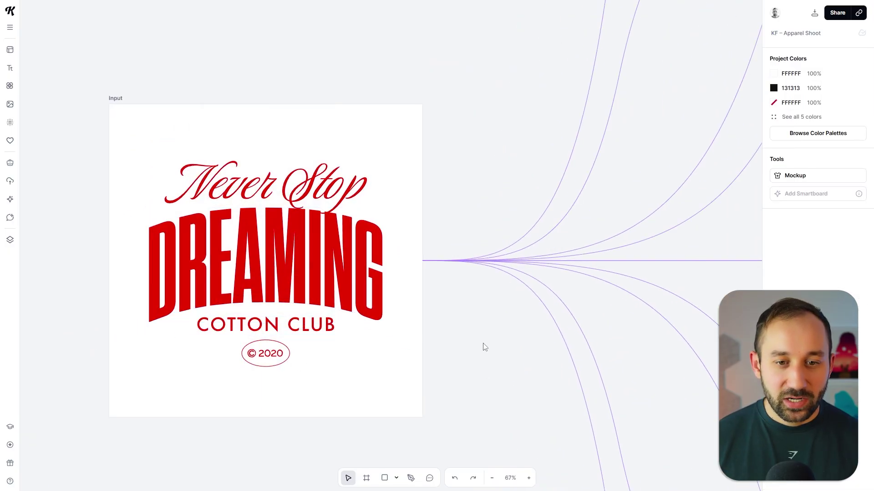
Step: Nudge the "Never Stop" text on the Input board slightly, undo the move and deselect it
left_click_drag(492, 181, 536, 184)
scroll(327, 206, "up", 4)
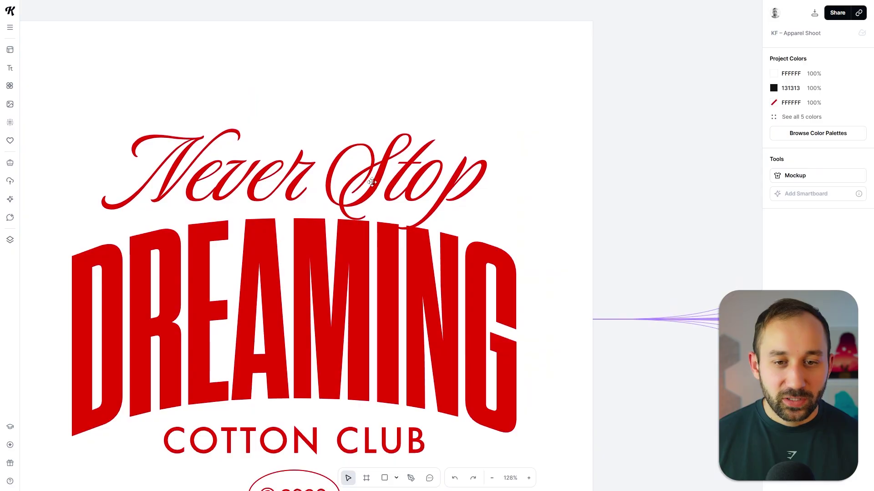
left_click(364, 184)
left_click_drag(364, 184, 359, 182)
key("ctrl+z")
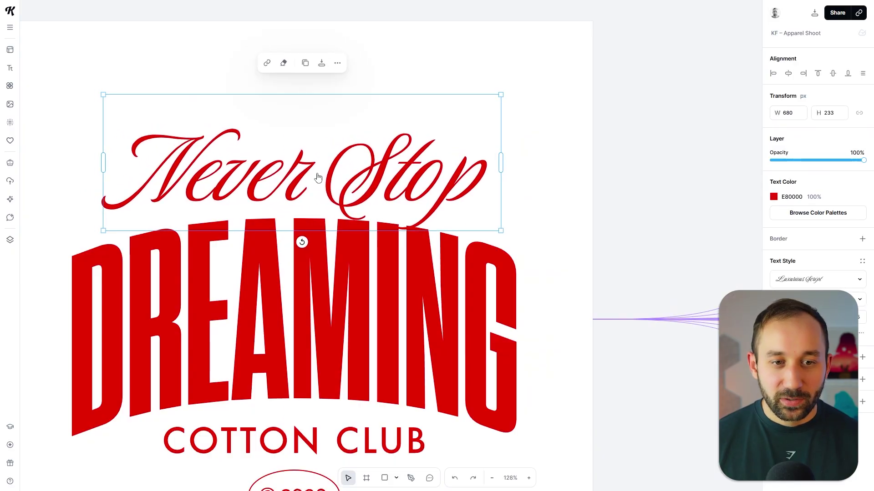
left_click(654, 177)
Step: Inspect the cream hoodie mockup's print up close together with its Smartboard prompt and model, then deselect it
scroll(655, 178, "down", 4)
left_click_drag(691, 160, 356, 177)
scroll(357, 171, "down", 4)
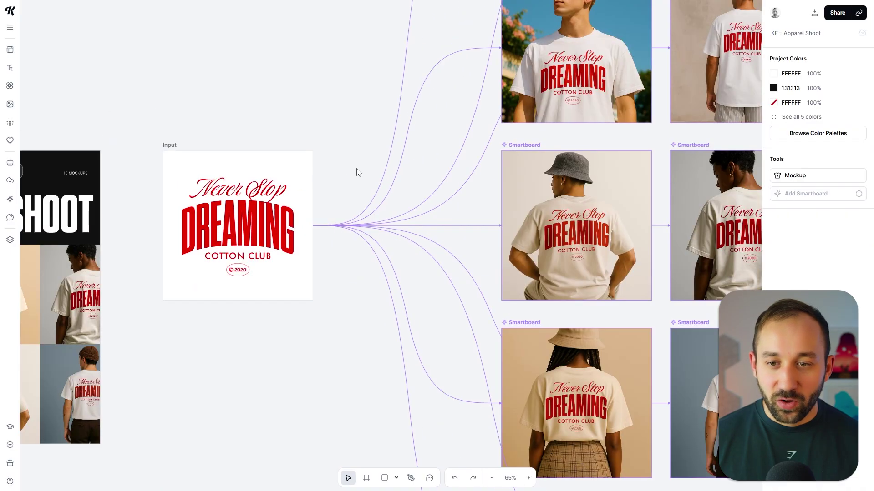
scroll(345, 193, "up", 10)
scroll(346, 193, "right", 8)
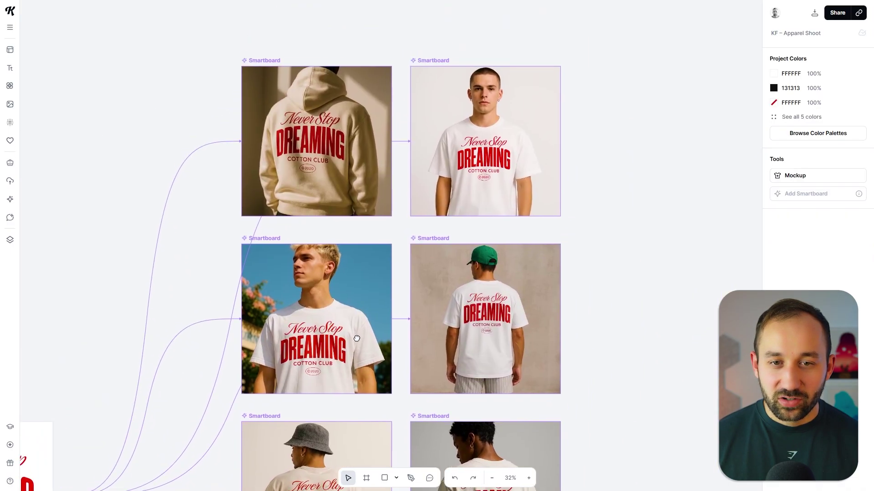
scroll(298, 151, "up", 3)
left_click(299, 151)
scroll(338, 144, "up", 7)
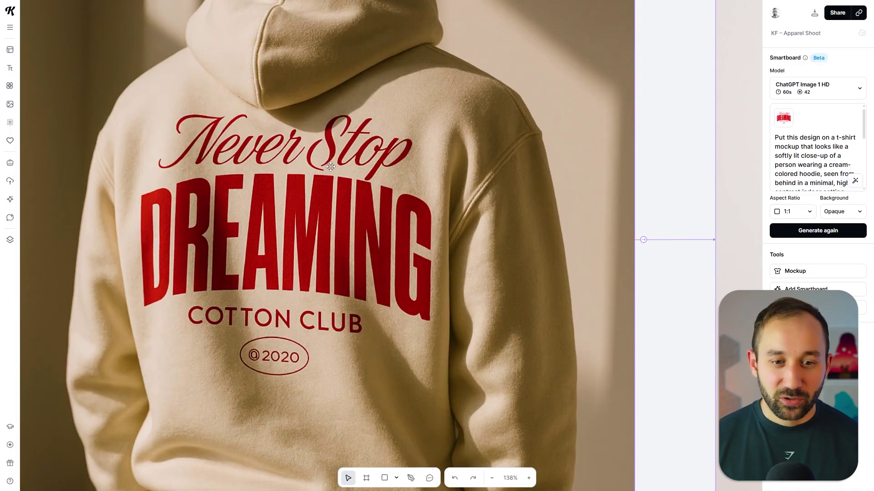
scroll(330, 167, "down", 5)
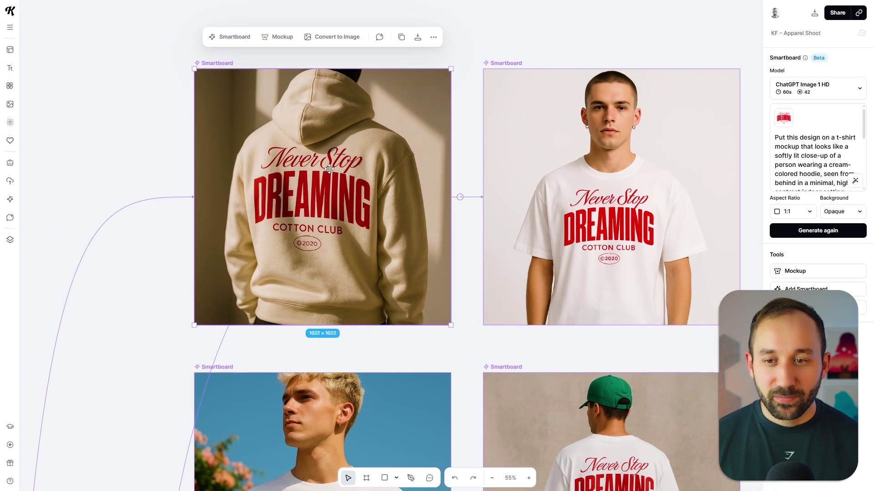
scroll(329, 169, "down", 1)
left_click(564, 29)
Step: Check the print details on the front-view white T-shirt mockup and look through the mockups in the rows below
left_click_drag(700, 148, 649, 130)
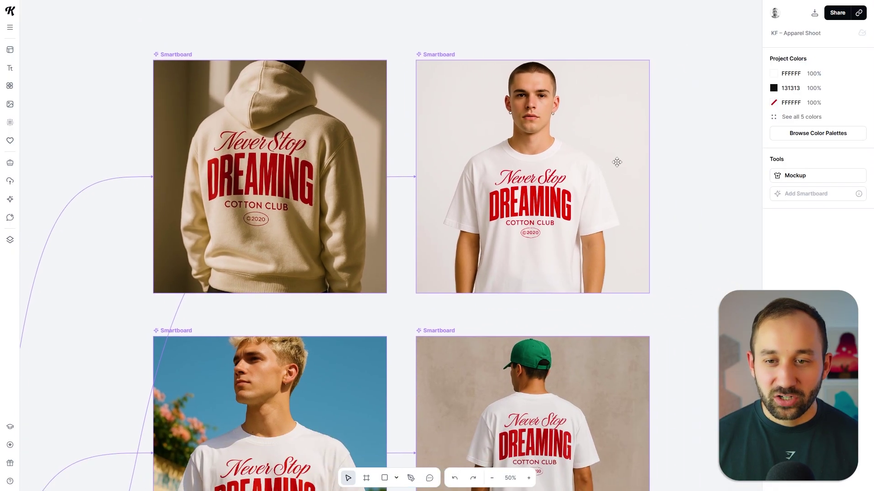
scroll(617, 163, "up", 5)
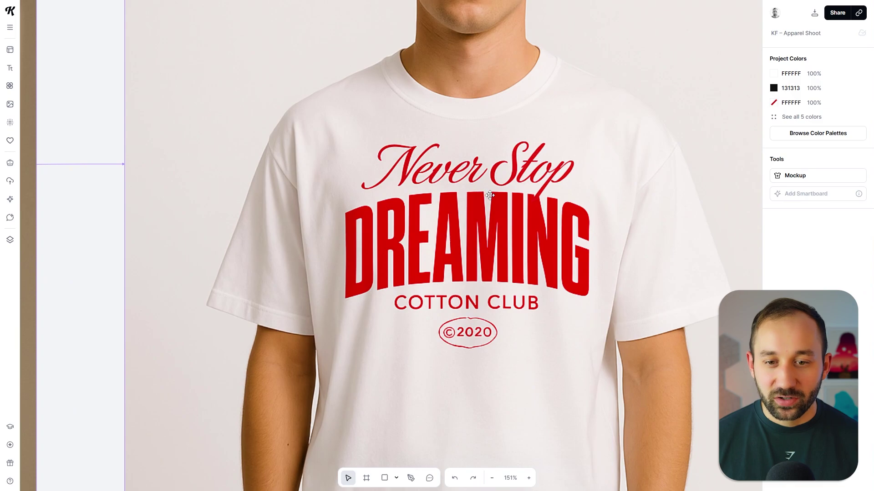
scroll(487, 331, "up", 2)
scroll(442, 316, "down", 6)
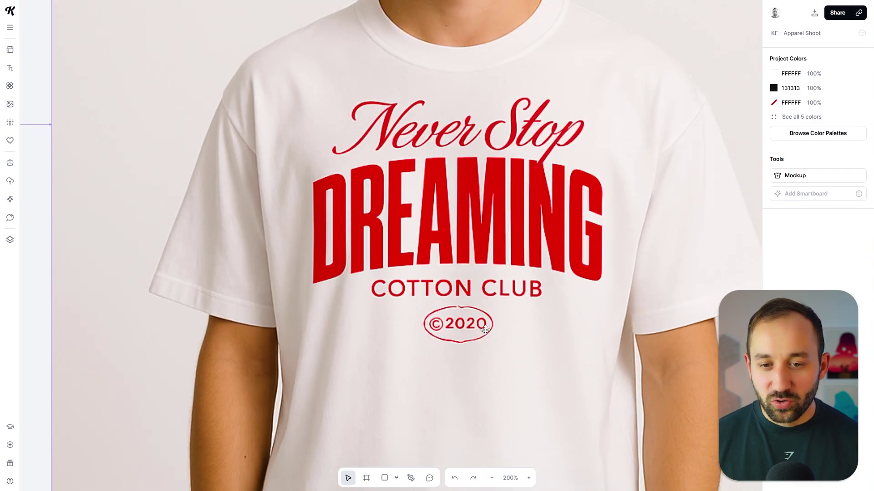
scroll(644, 396, "down", 7)
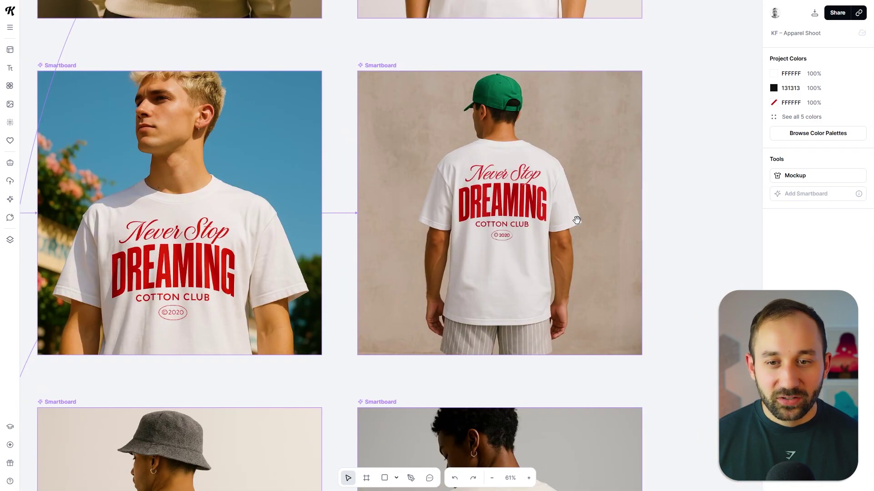
scroll(455, 277, "down", 3)
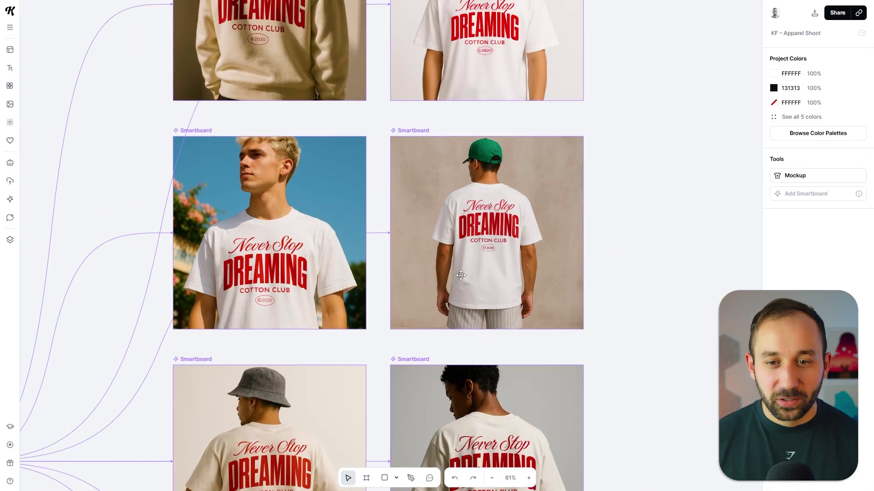
scroll(637, 334, "down", 6)
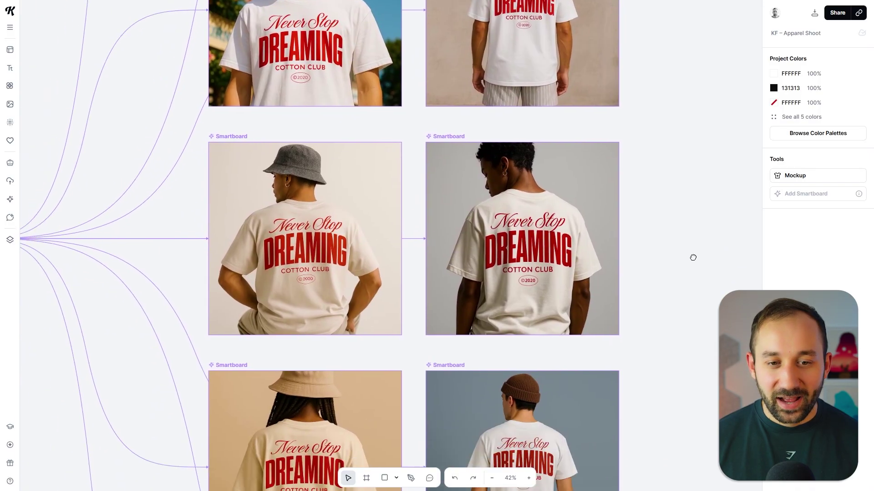
Step: Duplicate the Input board together with its ten connected Smartboards into the empty canvas area beside the original set, and deselect the copy
left_click_drag(411, 299, 425, 121)
scroll(415, 190, "down", 3)
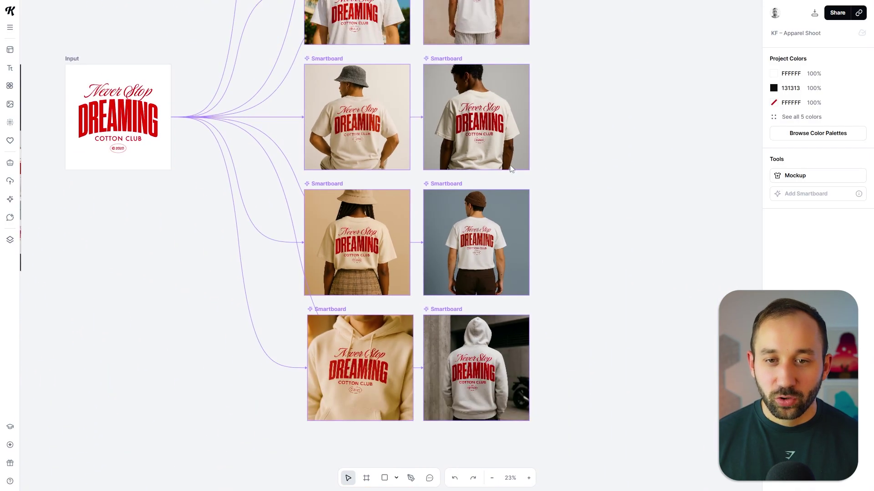
left_click_drag(582, 80, 607, 234)
scroll(618, 261, "down", 3)
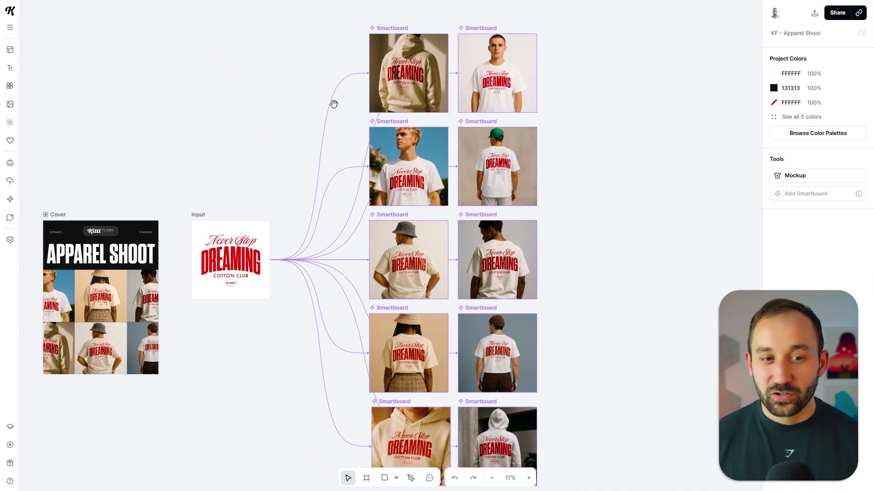
left_click_drag(336, 101, 208, 120)
scroll(269, 121, "down", 2)
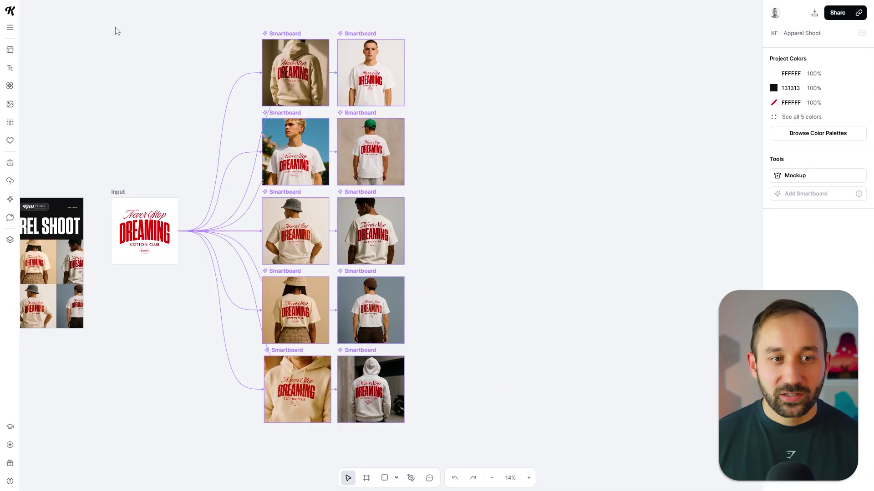
left_click_drag(101, 10, 491, 455)
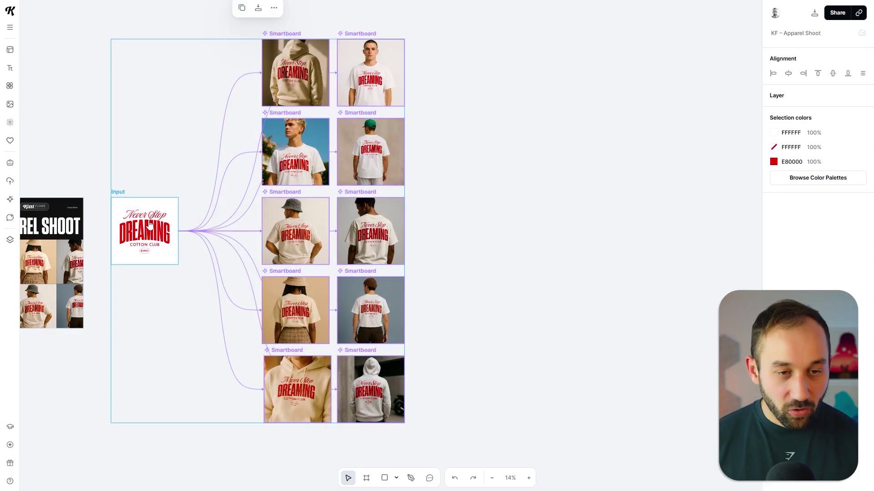
left_click_drag(134, 222, 473, 221)
left_click(503, 133)
Step: Switch the model to Nano Banana on the copied set's first-row Smartboards, the cream hoodie and the front-view white T-shirt
left_click_drag(512, 128, 274, 131)
scroll(386, 45, "up", 5)
left_click(385, 46)
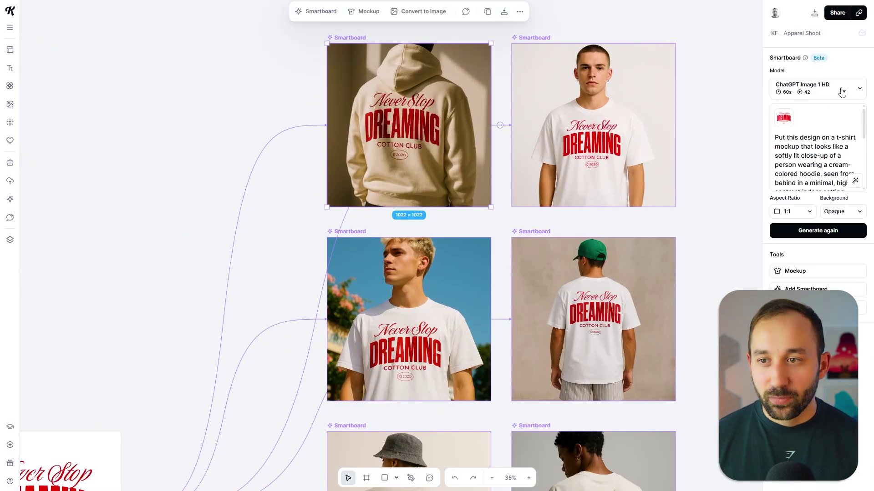
left_click(842, 92)
left_click(719, 188)
left_click(626, 105)
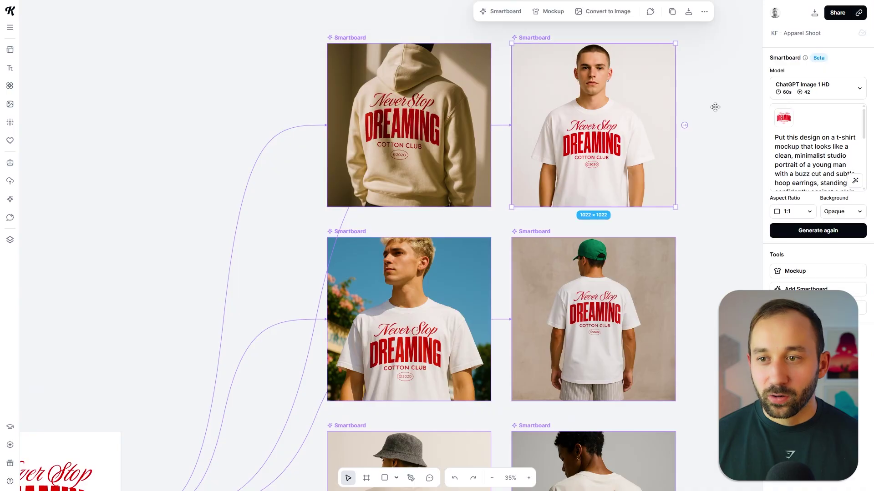
left_click(801, 92)
left_click(664, 169)
Step: Switch the second-row Smartboards, the blond man's T-shirt and the green-cap back view, to the Nano Banana model
left_click(404, 273)
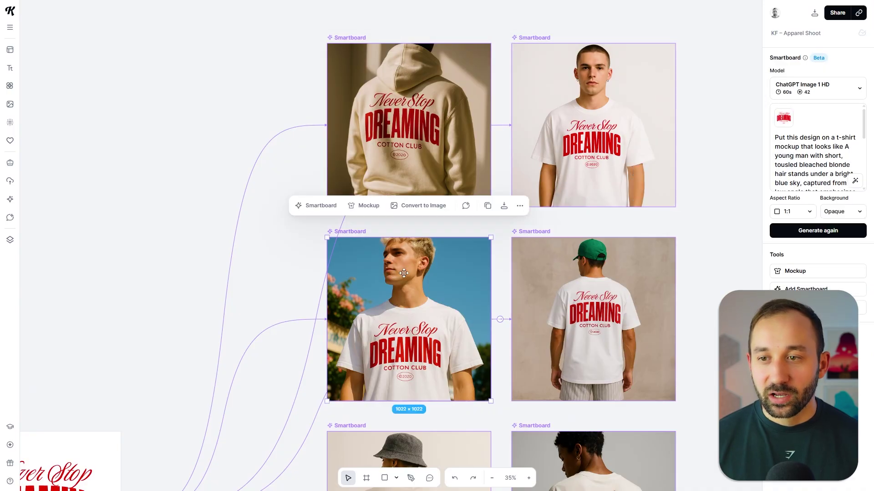
left_click(824, 97)
left_click(664, 171)
left_click(655, 273)
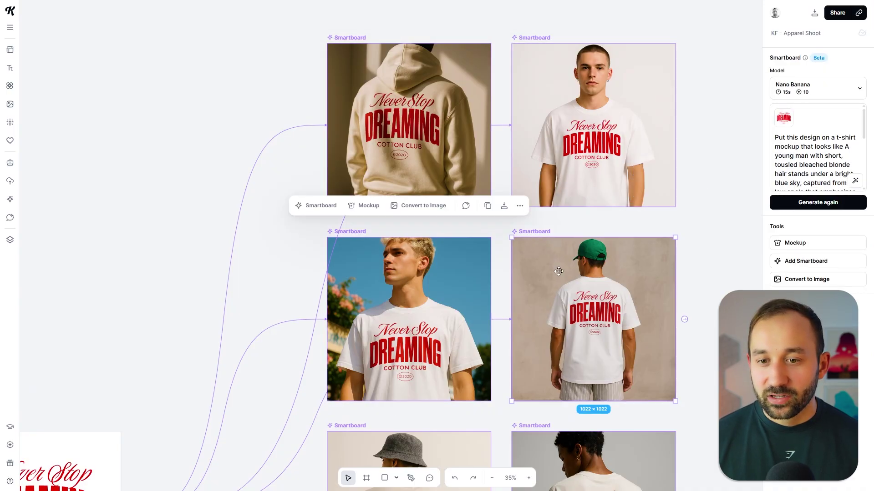
left_click(805, 94)
left_click(664, 171)
Step: Set the third-row grey bucket hat Smartboard to Nano Banana and select the Smartboard beside it
scroll(624, 148, "down", 5)
scroll(624, 149, "right", 2)
left_click(316, 302)
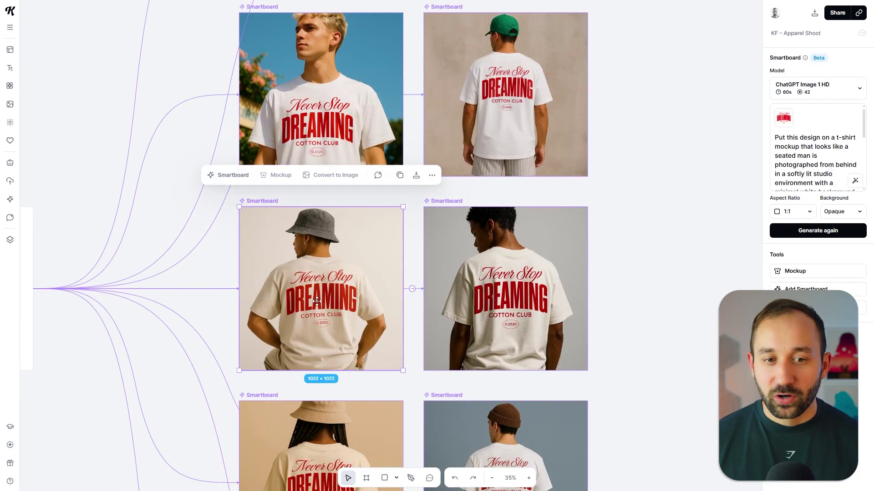
left_click(806, 93)
left_click(662, 171)
left_click(528, 278)
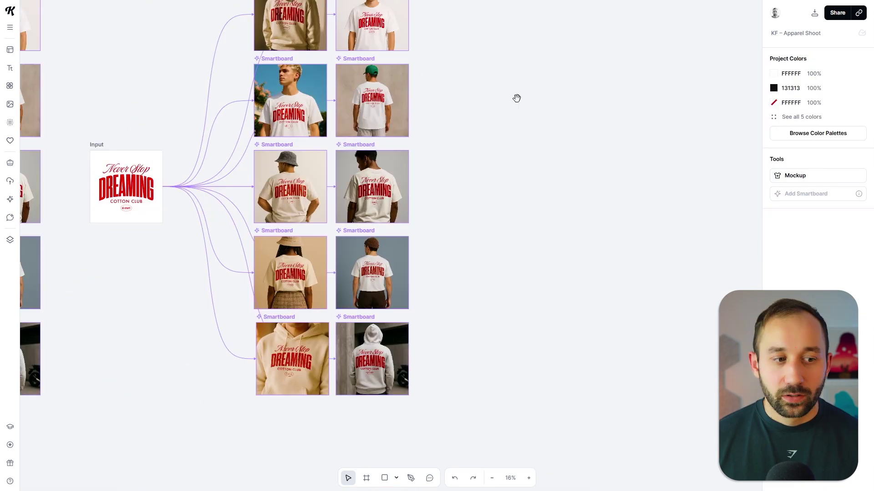
Step: Select all ten Smartboards in the copied set and generate them again
left_click_drag(517, 98, 487, 138)
left_click_drag(248, 71, 377, 461)
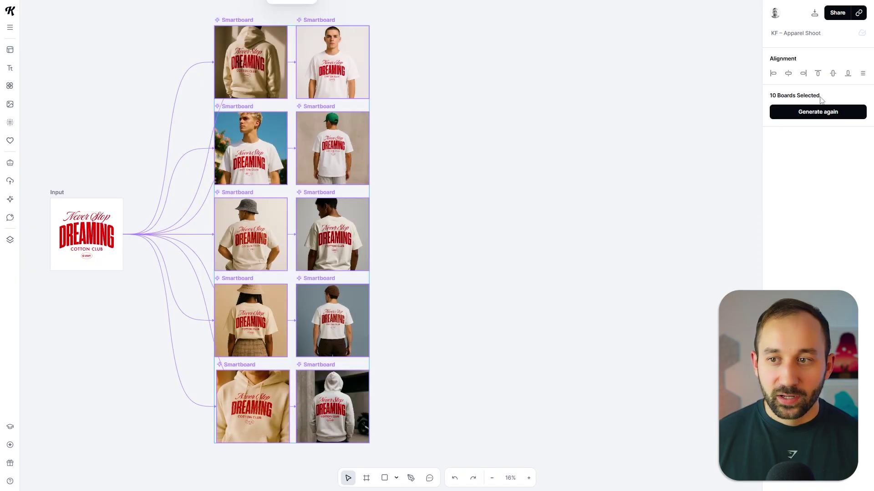
left_click(826, 113)
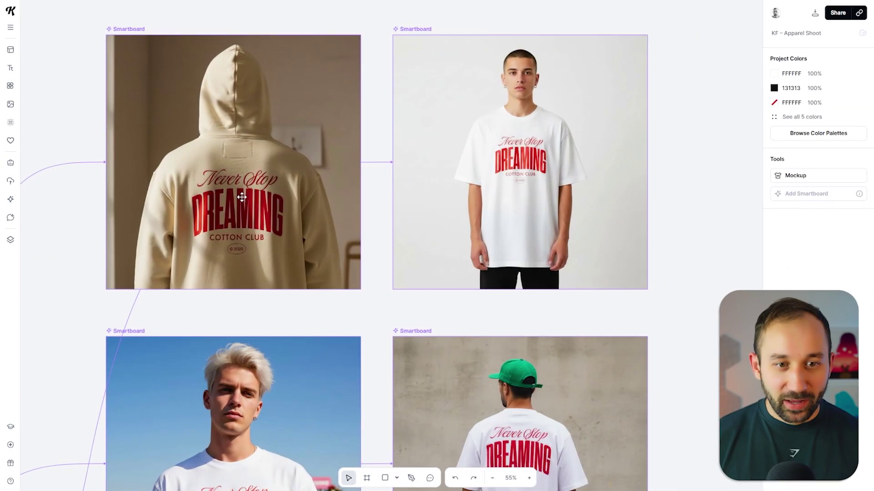
Step: Examine the regenerated hoodie and front-view white T-shirt up close, checking the lettering and the small oval year badge
scroll(241, 197, "up", 5)
scroll(273, 157, "up", 2)
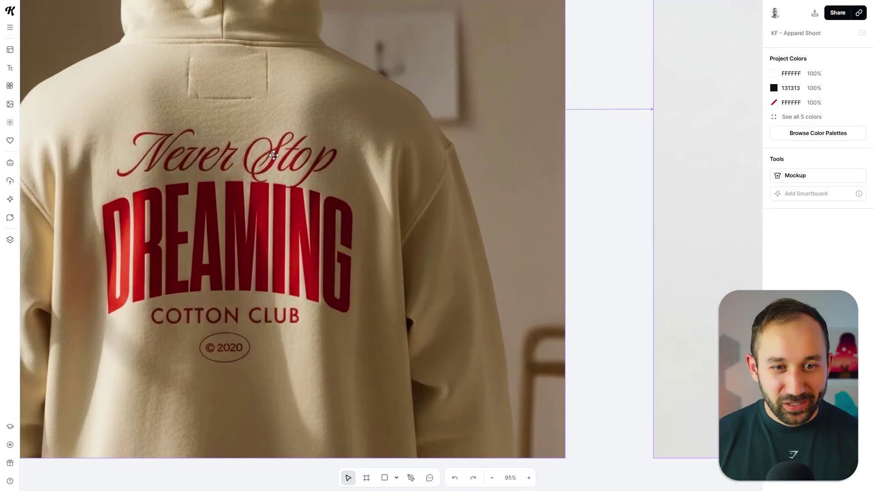
scroll(286, 127, "down", 1)
scroll(278, 155, "down", 3)
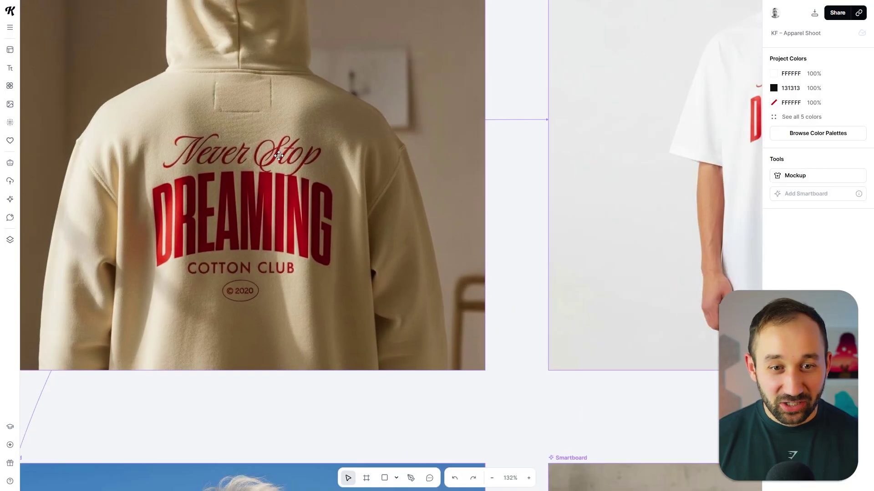
left_click_drag(449, 183, 87, 261)
scroll(306, 183, "up", 2)
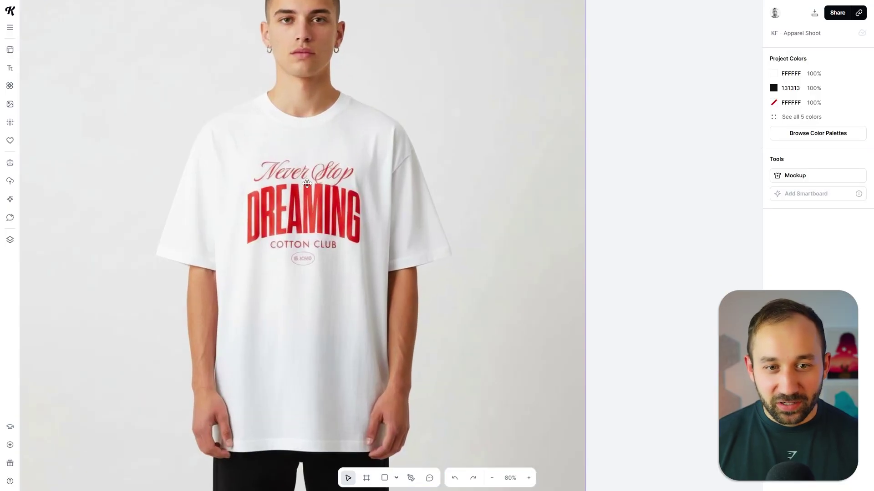
scroll(310, 179, "down", 2)
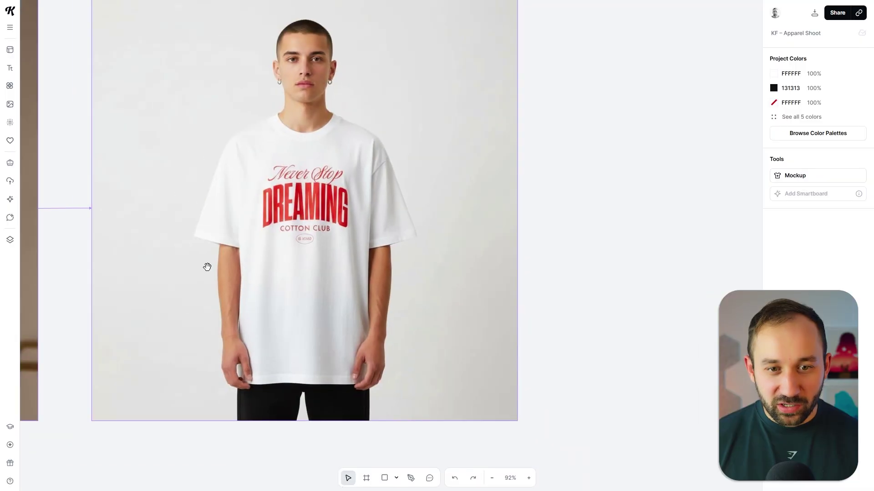
left_click_drag(207, 267, 476, 246)
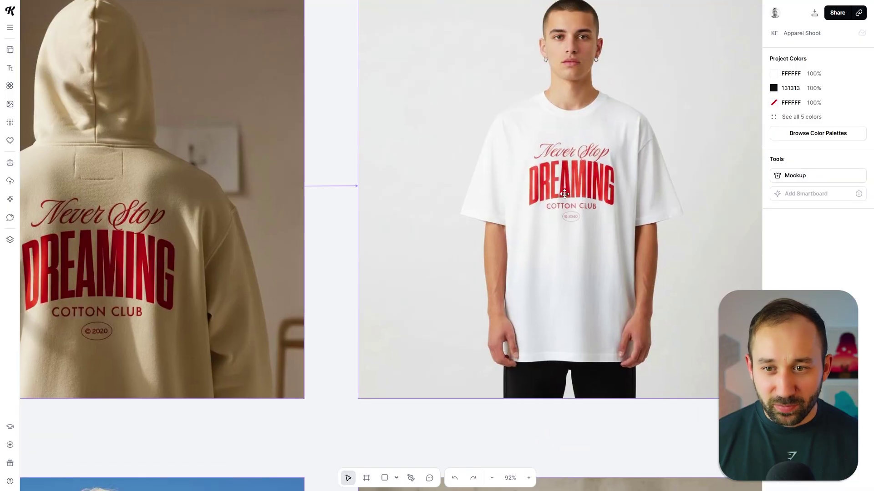
scroll(566, 224, "up", 5)
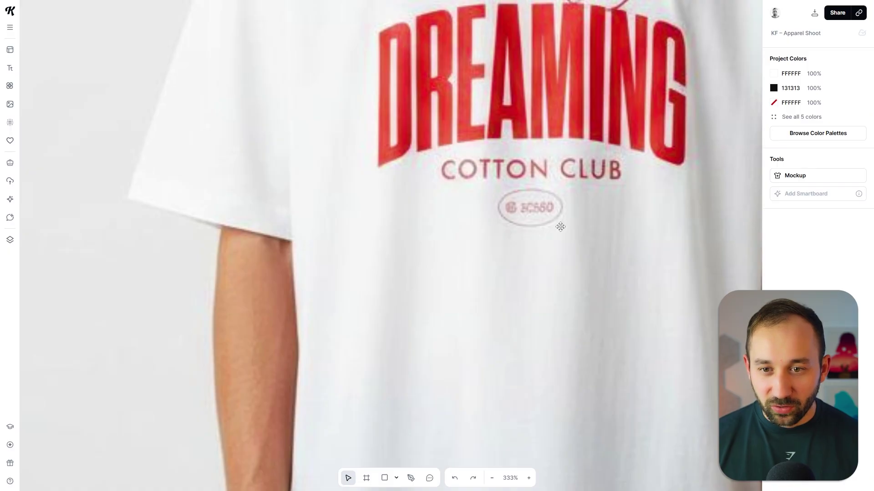
scroll(550, 227, "down", 5)
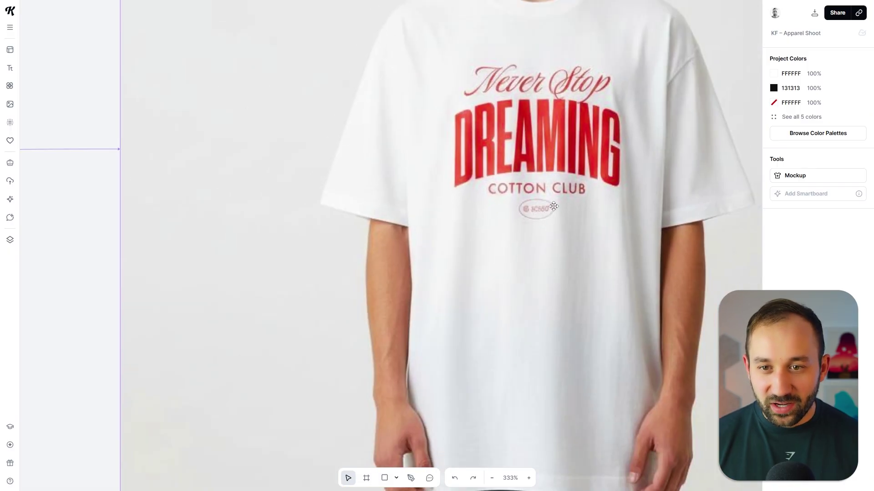
scroll(329, 365, "down", 10)
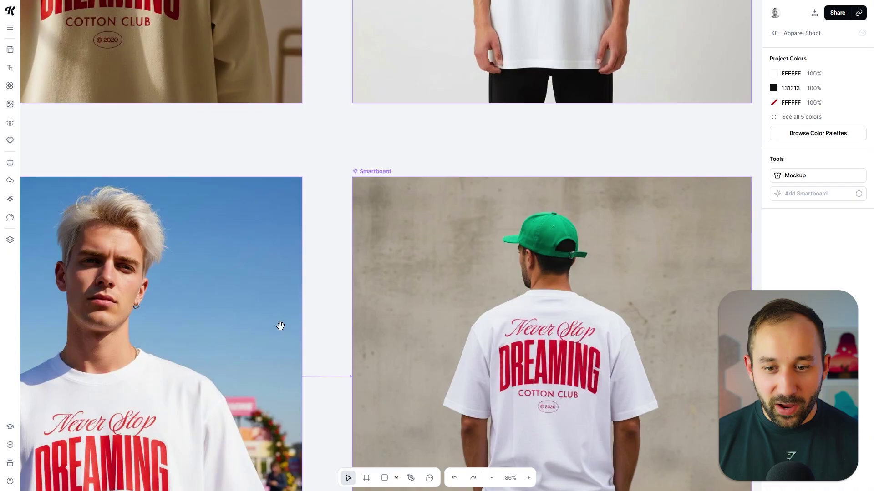
Step: Examine the prints on the second-row mockups, the blond man's T-shirt and the green-cap back view, up close
scroll(300, 274, "left", 3)
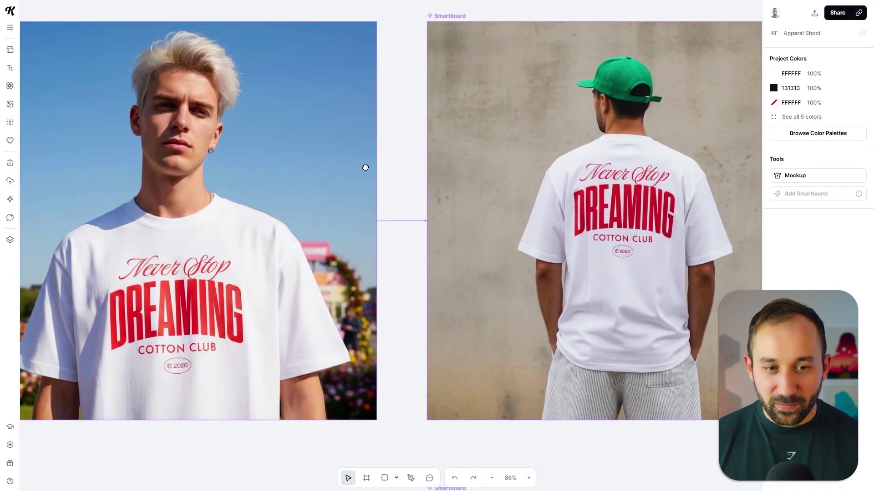
left_click_drag(365, 167, 536, 93)
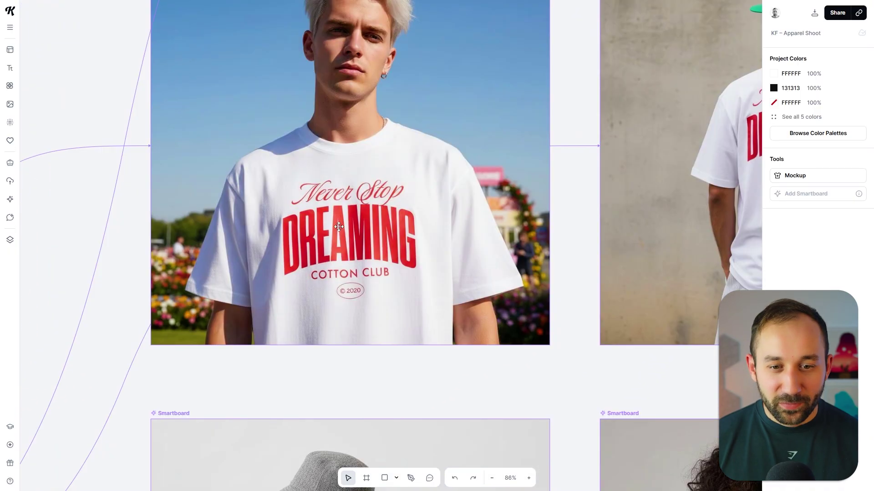
scroll(374, 168, "up", 5)
scroll(414, 157, "down", 5)
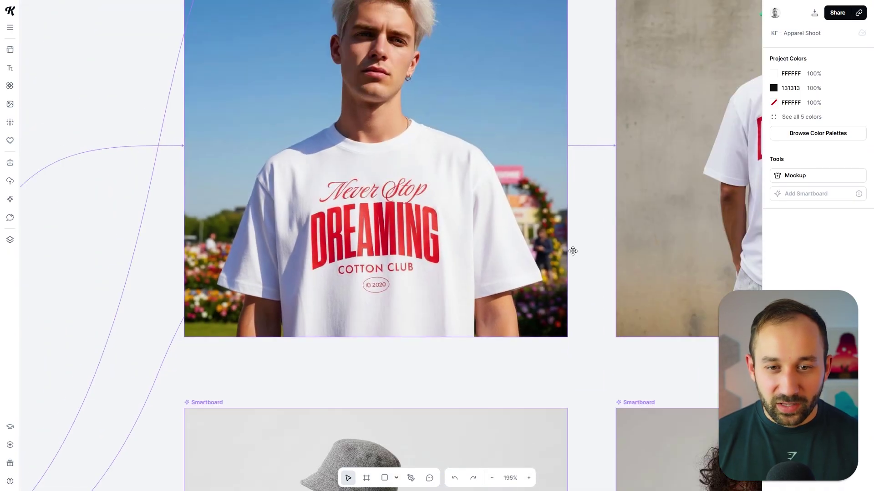
left_click_drag(658, 202, 252, 203)
scroll(383, 257, "up", 5)
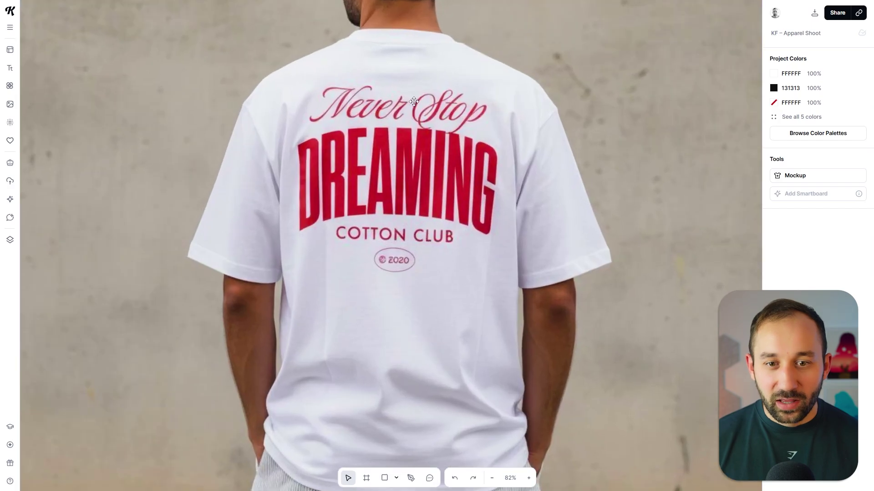
scroll(368, 254, "down", 10)
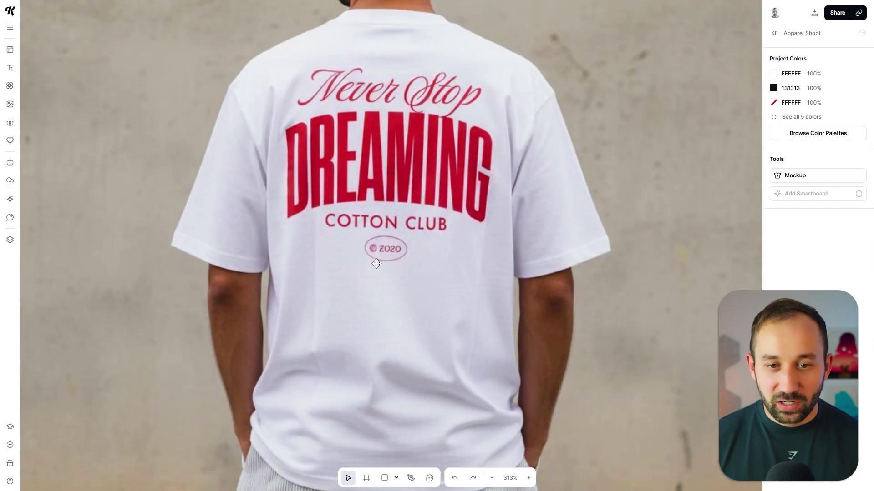
Step: Review the third-row T-shirt mockups and check them against the original Never Stop Dreaming artwork on the Input board
scroll(673, 215, "down", 6)
scroll(673, 215, "left", 4)
scroll(337, 176, "down", 4)
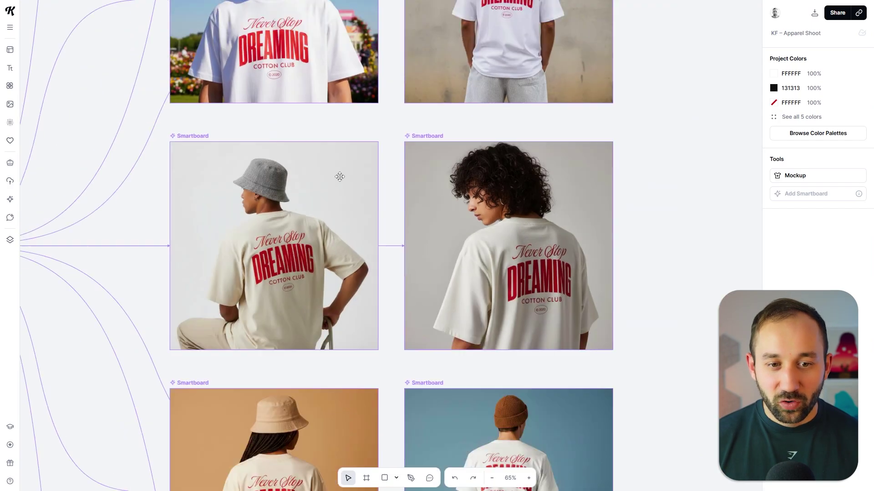
left_click_drag(137, 111, 672, 96)
scroll(486, 187, "up", 7)
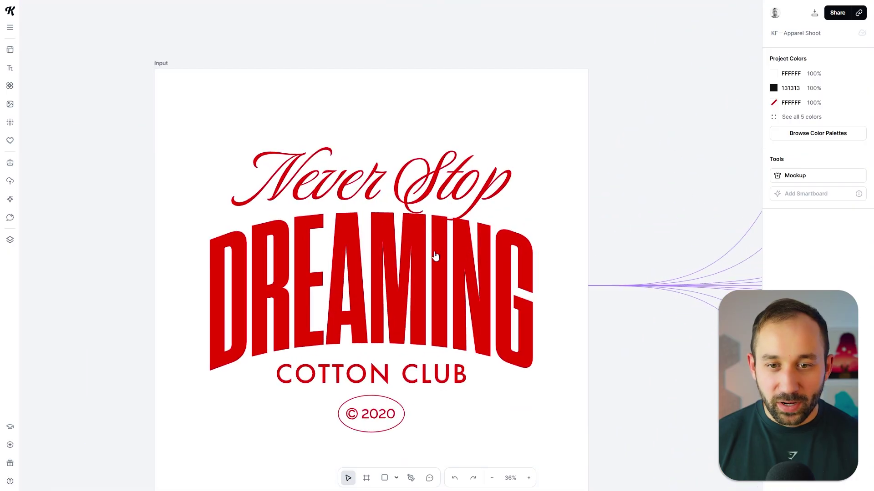
scroll(621, 198, "down", 3)
Step: Examine the prints on the fourth-row mockups, the plaid-skirt T-shirt and the brown-beanie back view, up close
left_click_drag(660, 220, 113, 123)
left_click_drag(637, 292, 226, 6)
scroll(316, 215, "down", 3)
scroll(224, 115, "up", 3)
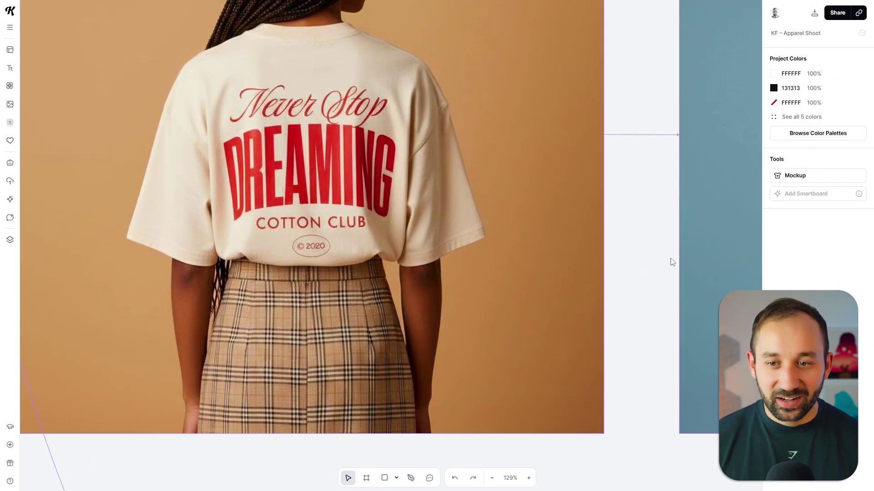
left_click_drag(651, 174, 491, 202)
left_click_drag(653, 247, 200, 255)
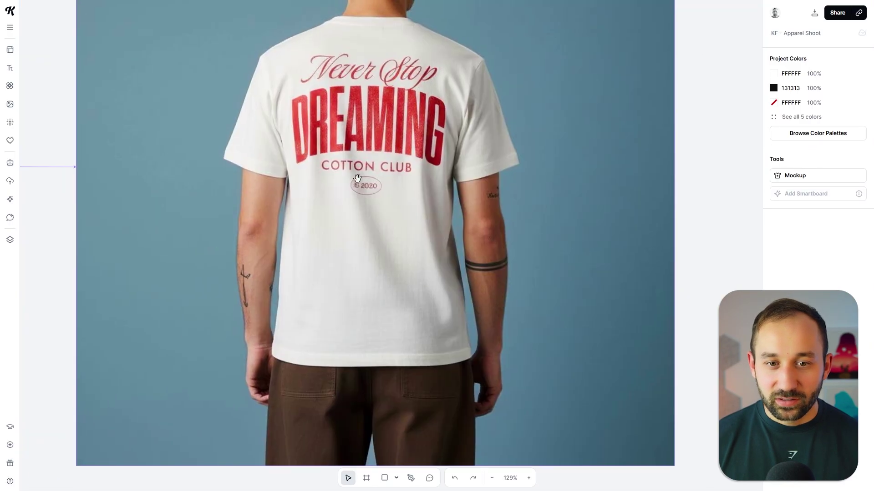
scroll(418, 123, "up", 3)
scroll(419, 123, "down", 5)
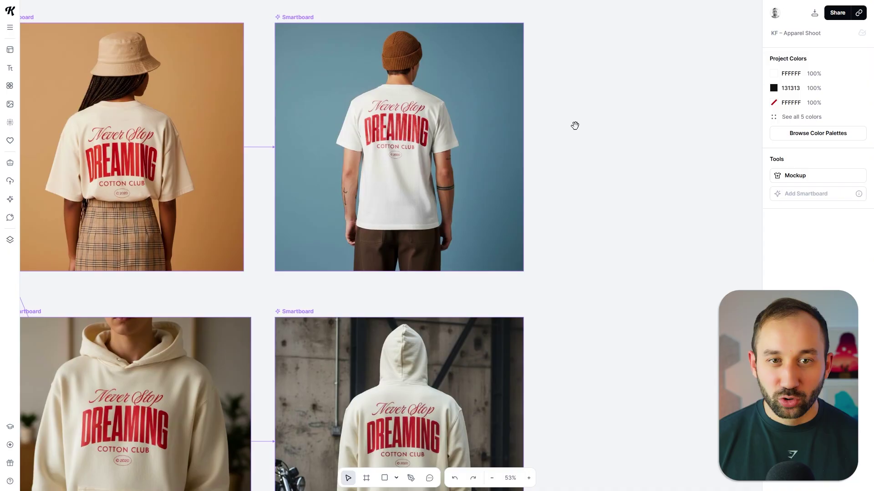
Step: Examine the two cream hoodie mockups in the last row, checking the front print's lettering and year badge closely
scroll(327, 164, "left", 4)
scroll(327, 164, "up", 2)
scroll(637, 205, "down", 6)
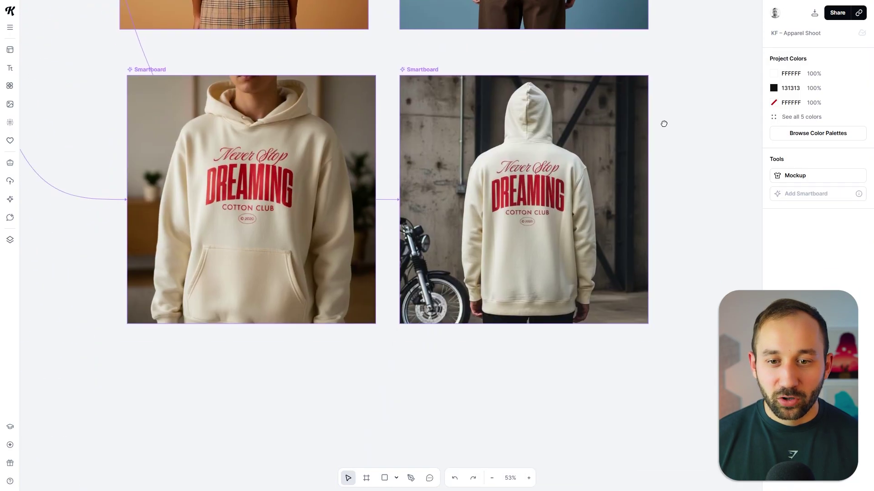
scroll(523, 218, "up", 5)
scroll(518, 265, "down", 5)
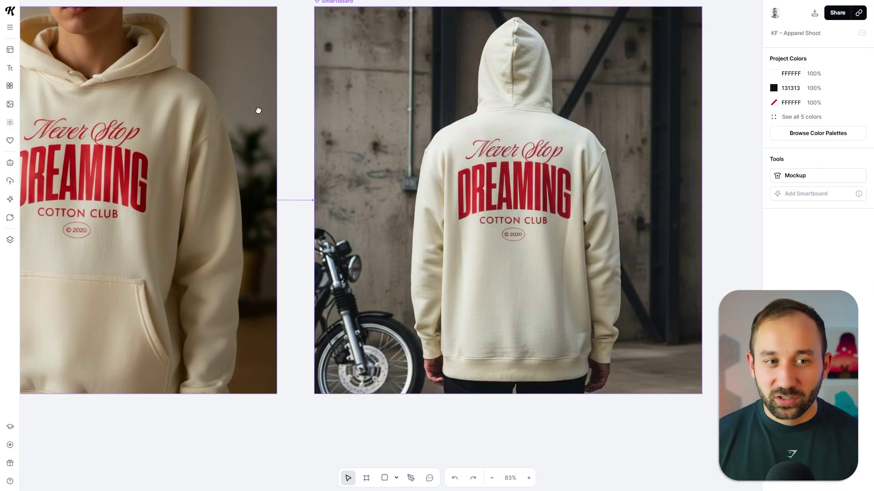
left_click_drag(258, 111, 517, 141)
scroll(400, 160, "up", 5)
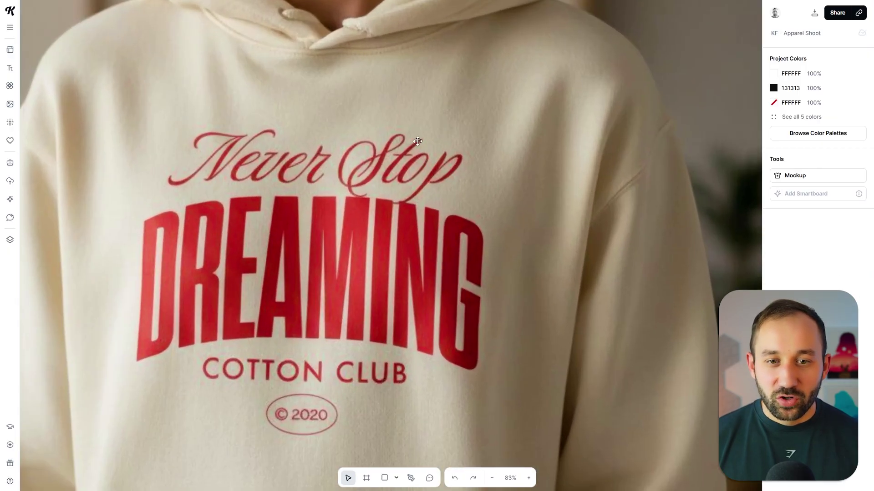
scroll(400, 214, "down", 5)
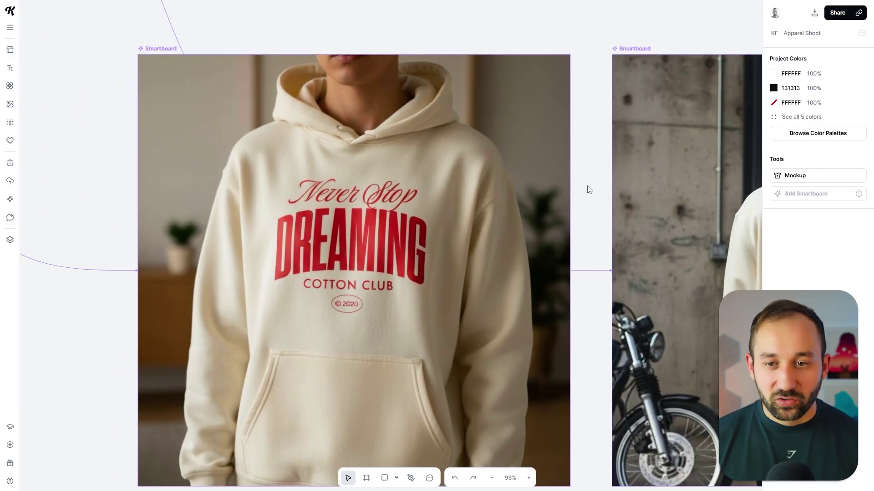
Step: Look back over the regenerated mockups from the last row up to the second row
left_click_drag(589, 190, 457, 301)
scroll(464, 133, "down", 3)
left_click_drag(582, 110, 454, 342)
scroll(345, 357, "down", 3)
left_click_drag(355, 242, 367, 379)
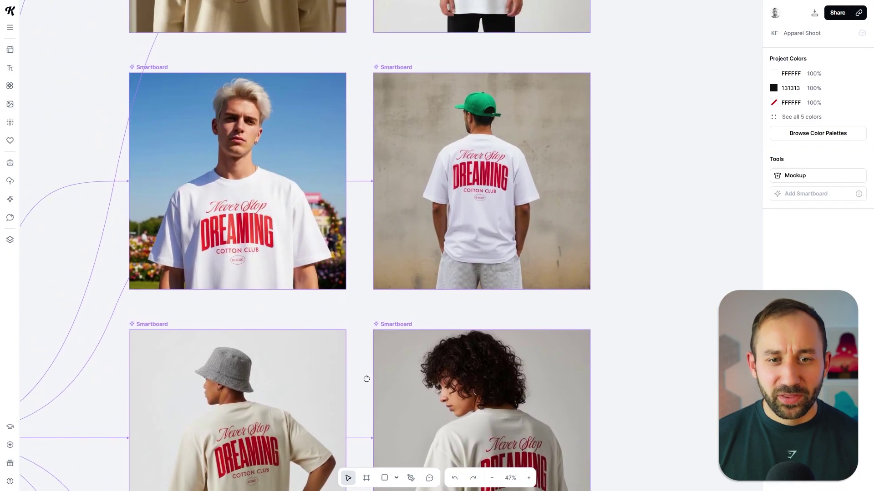
Step: Look over the top-row regenerated mockups and compare both mockup sets on either side of the Input board
left_click_drag(357, 166, 370, 353)
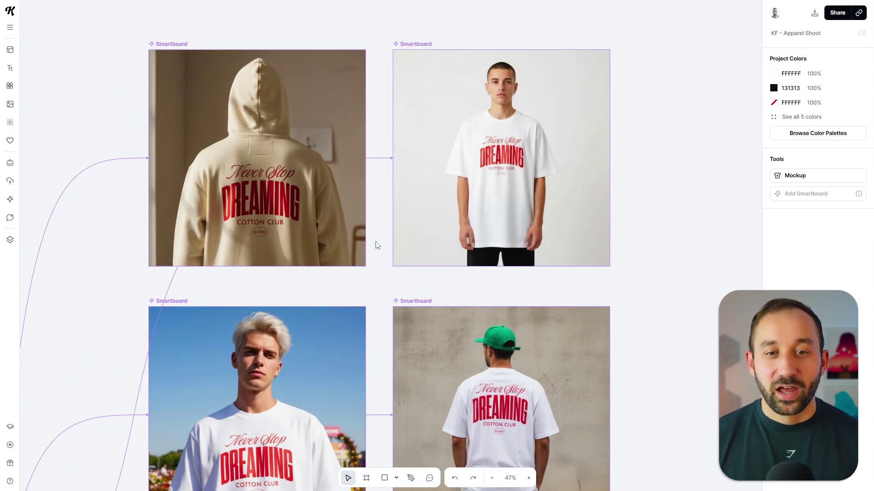
left_click_drag(101, 111, 245, 68)
left_click_drag(476, 300, 411, 82)
left_click_drag(339, 297, 565, 95)
scroll(533, 187, "down", 5)
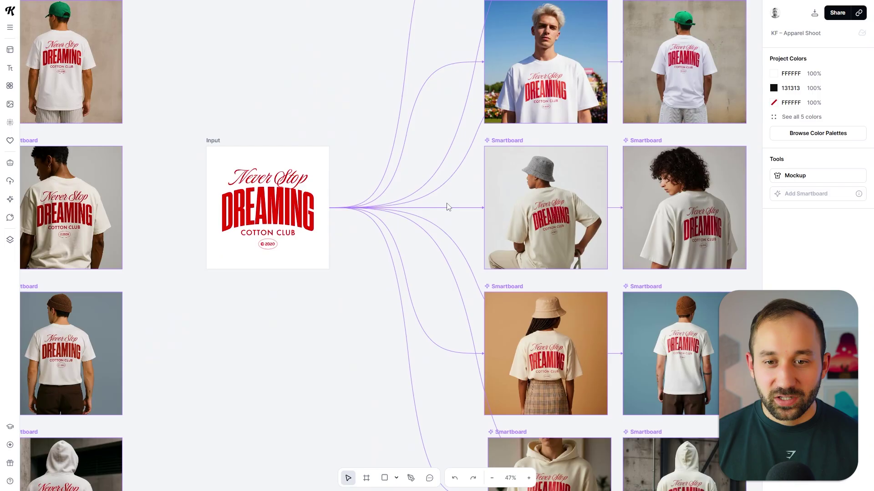
left_click_drag(304, 73, 469, 103)
scroll(454, 108, "down", 1)
scroll(454, 108, "down", 2)
Step: Examine the back prints in the other mockup set up close, covering the cream T-shirt, the brown-beanie T-shirt and the grey hoodie
scroll(262, 233, "up", 10)
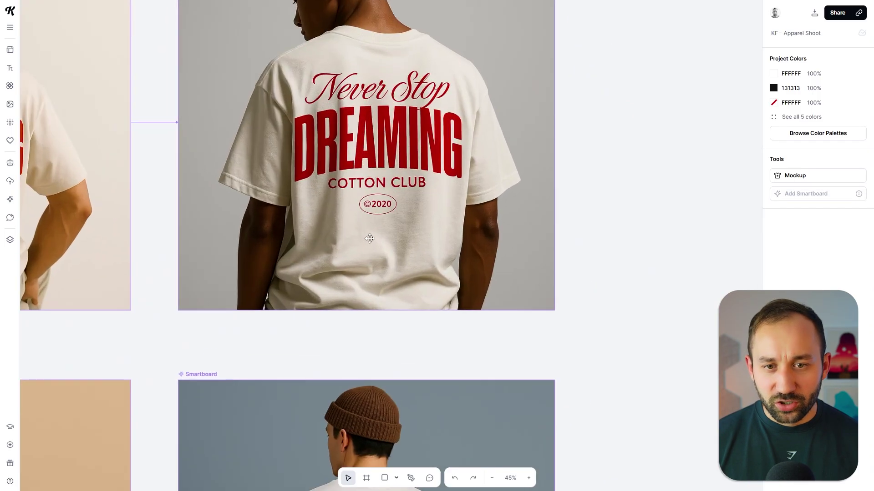
left_click_drag(599, 386, 580, 132)
left_click_drag(583, 271, 612, 112)
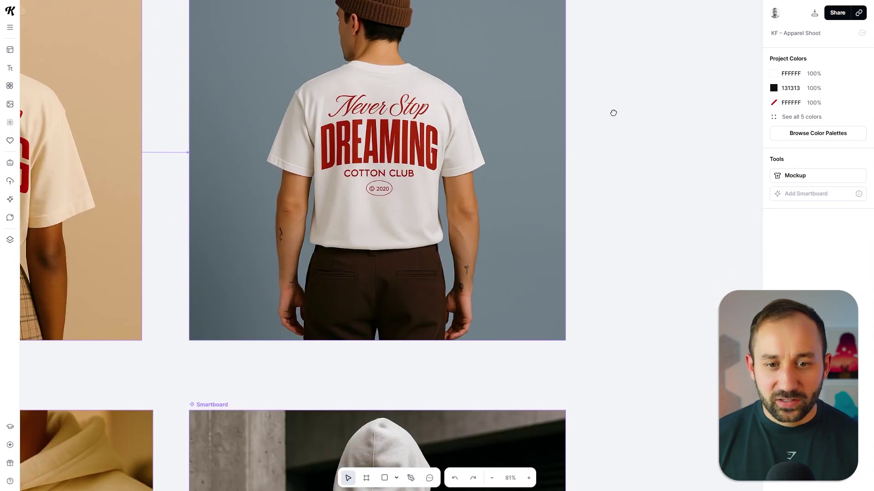
scroll(373, 100, "up", 3)
left_click_drag(615, 262, 707, 224)
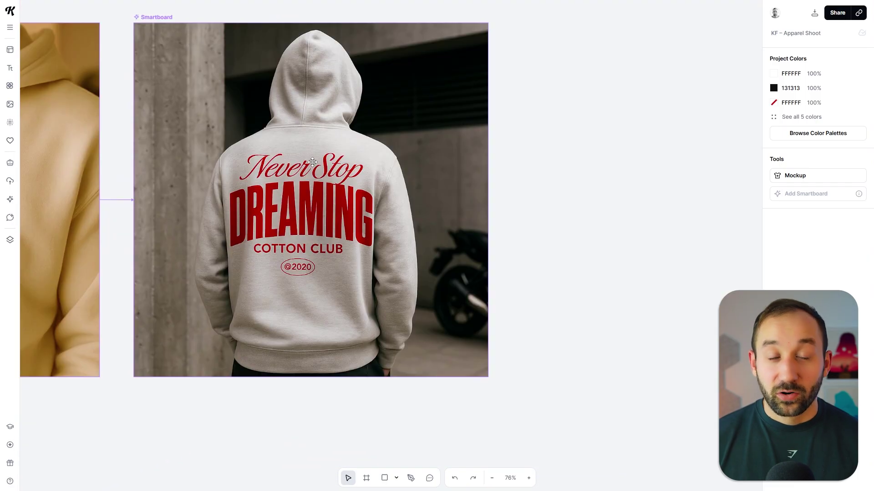
scroll(312, 164, "up", 4)
left_click_drag(272, 160, 304, 161)
scroll(437, 123, "left", 10)
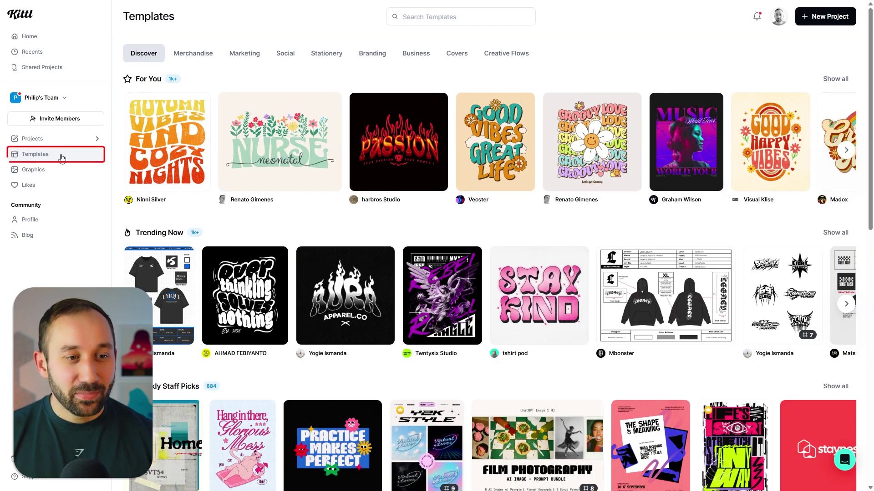
Step: Open the full Kittl Flows collection from the template library
scroll(128, 233, "down", 9)
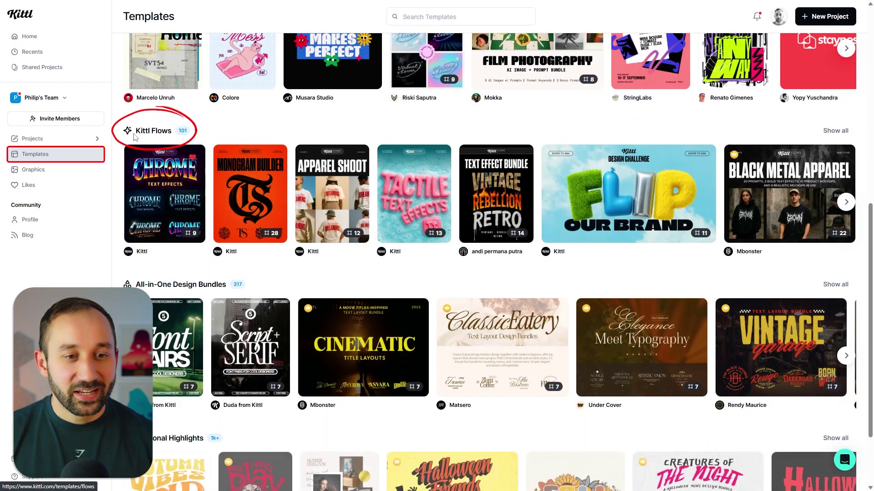
left_click(163, 132)
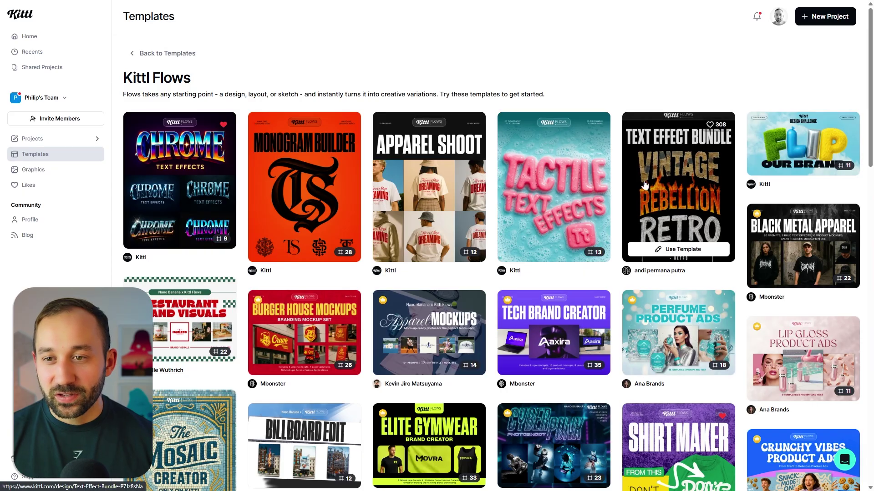
Step: Browse the Kittl Flows templates, from Apparel Shoot and the text effects down to the brand, mockup and product ad bundles
scroll(628, 133, "down", 1)
scroll(615, 91, "up", 1)
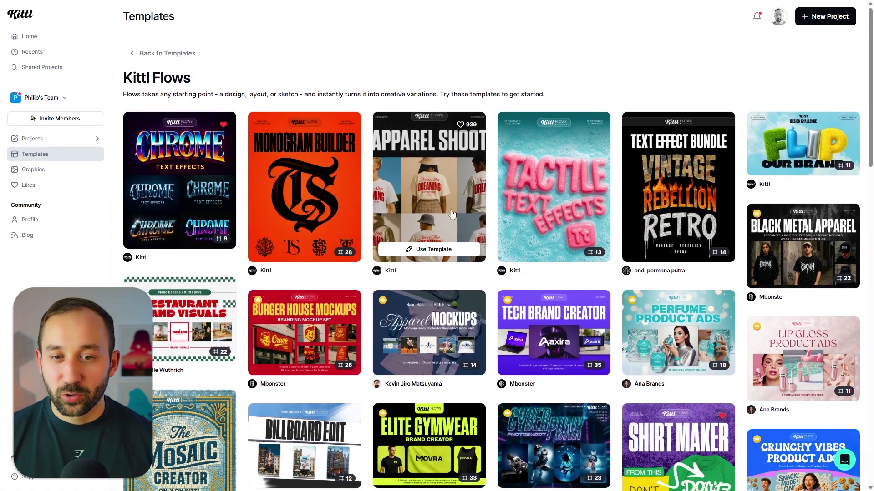
scroll(860, 210, "down", 1)
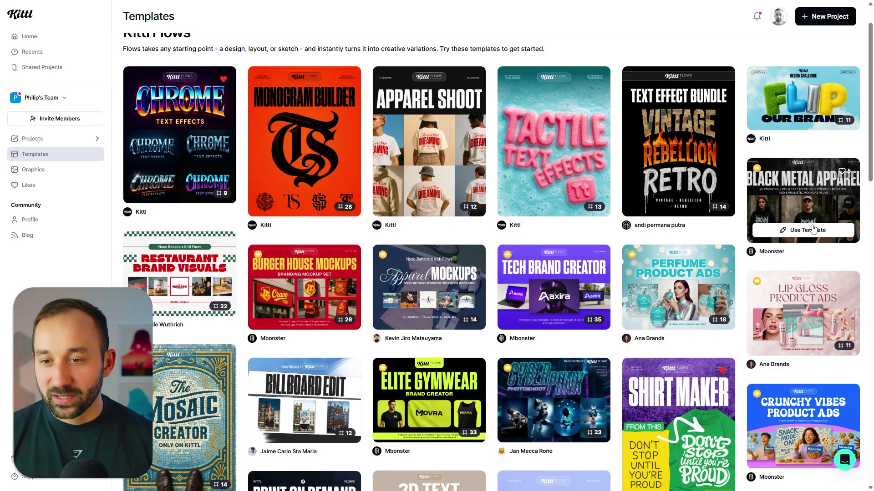
scroll(813, 228, "down", 2)
scroll(754, 209, "down", 2)
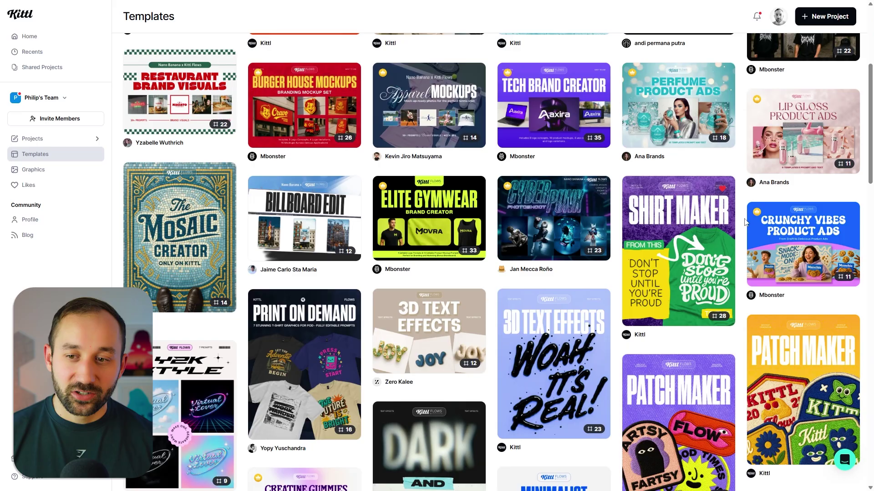
scroll(464, 258, "down", 1)
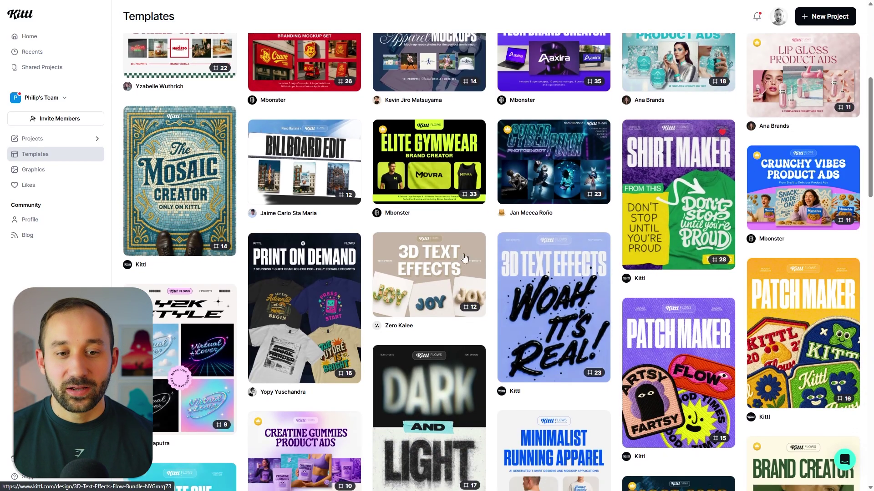
scroll(464, 258, "down", 1)
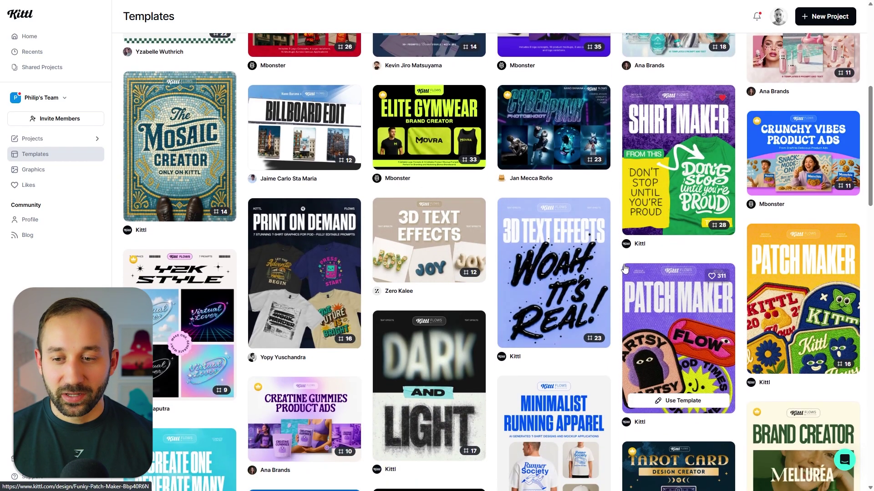
scroll(700, 342, "down", 5)
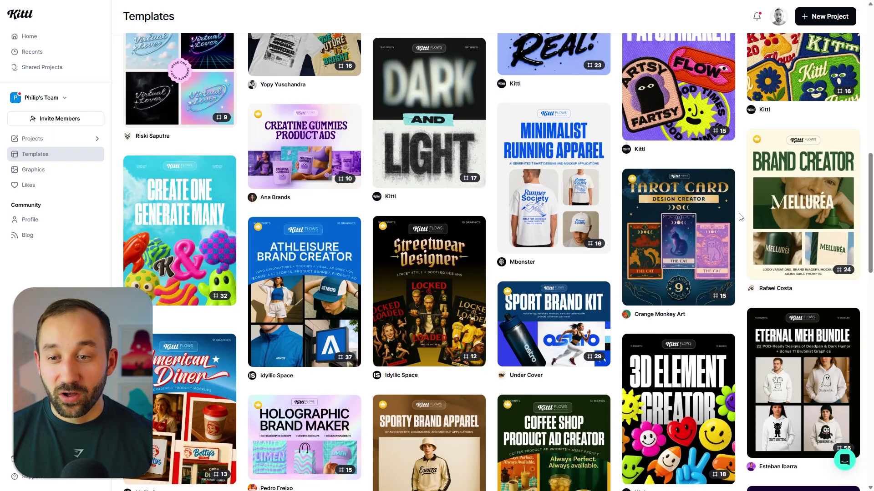
scroll(740, 217, "down", 1)
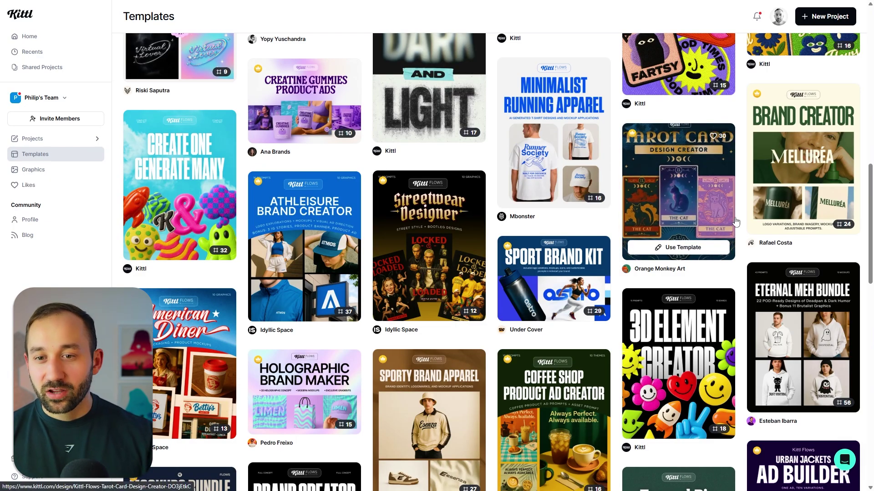
mouse_move(749, 230)
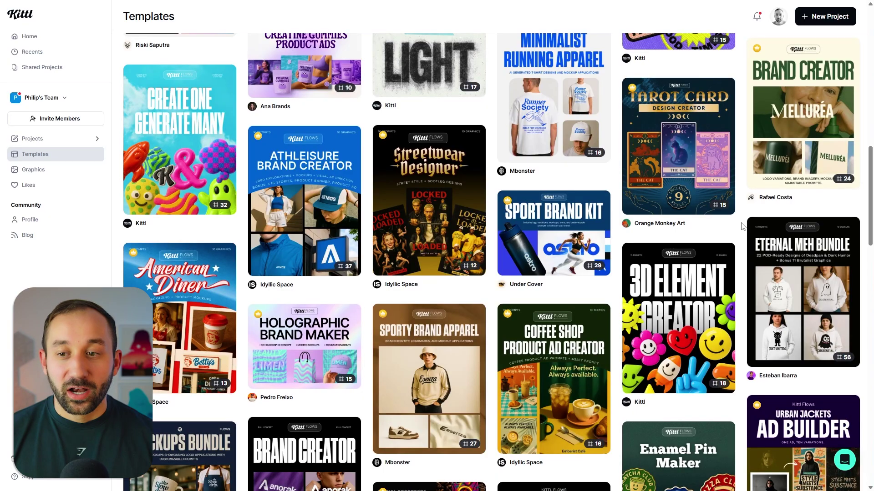
scroll(740, 226, "down", 5)
scroll(740, 226, "down", 2)
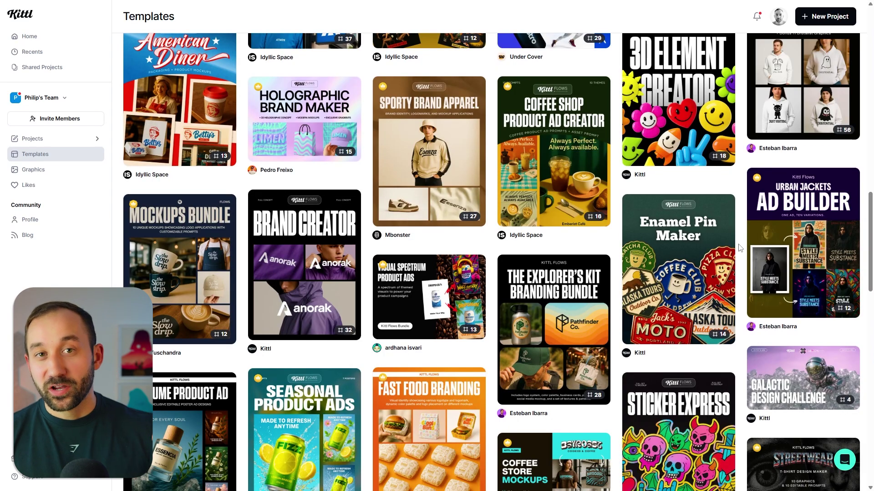
scroll(739, 245, "down", 1)
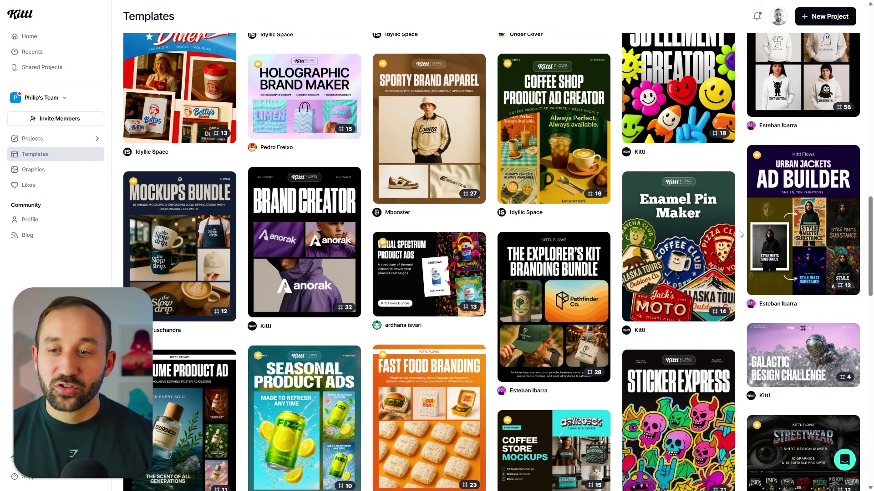